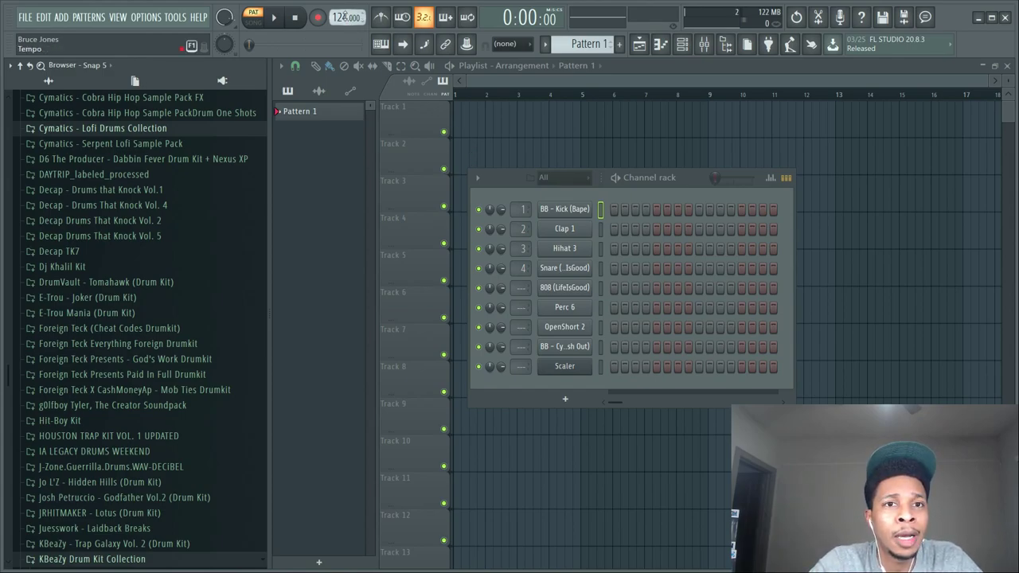
- Set the tempo to 85 BPM, restretch all channels, and switch to song mode
scroll(345, 16, "down", 15)
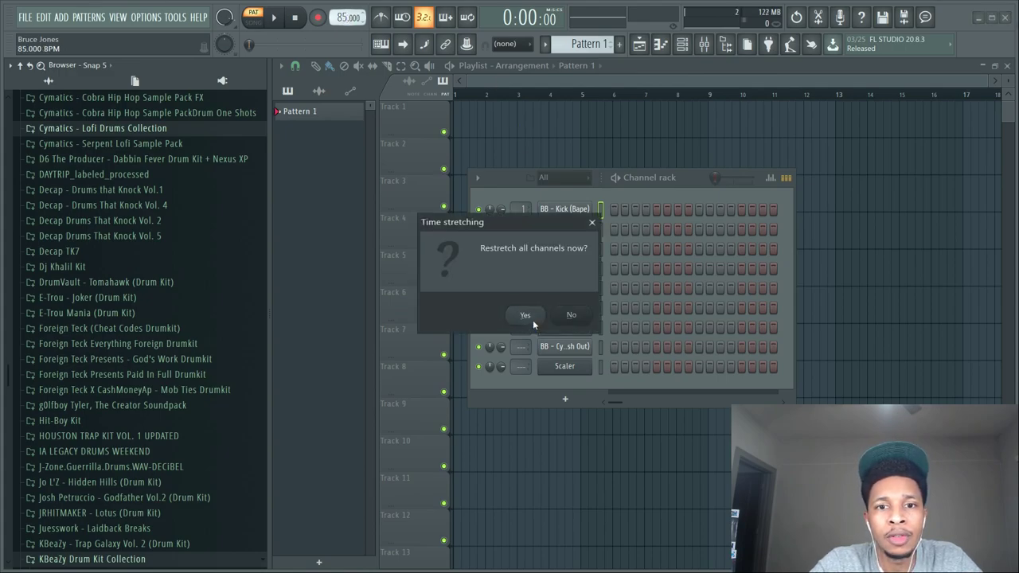
left_click(533, 319)
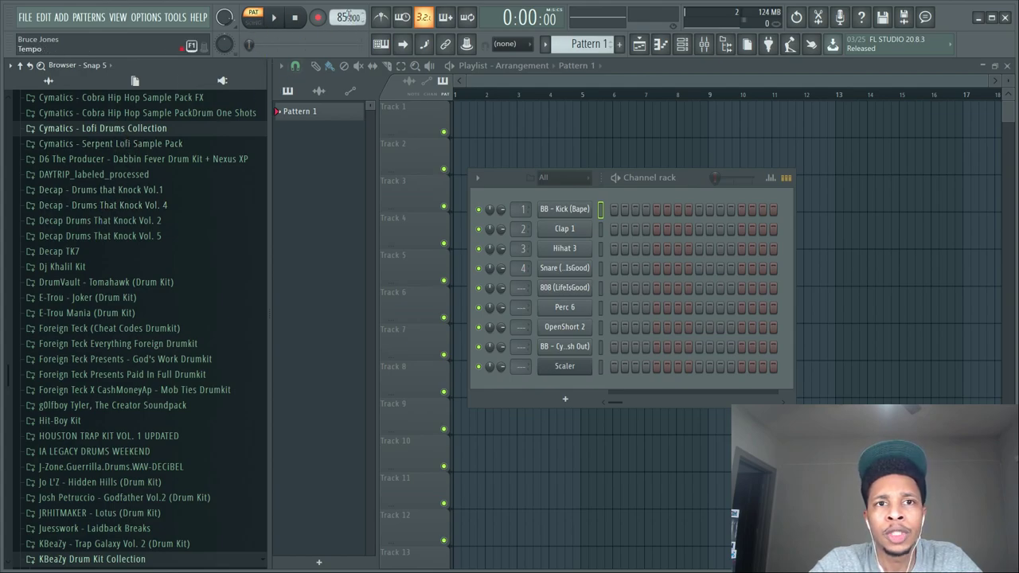
left_click(253, 17)
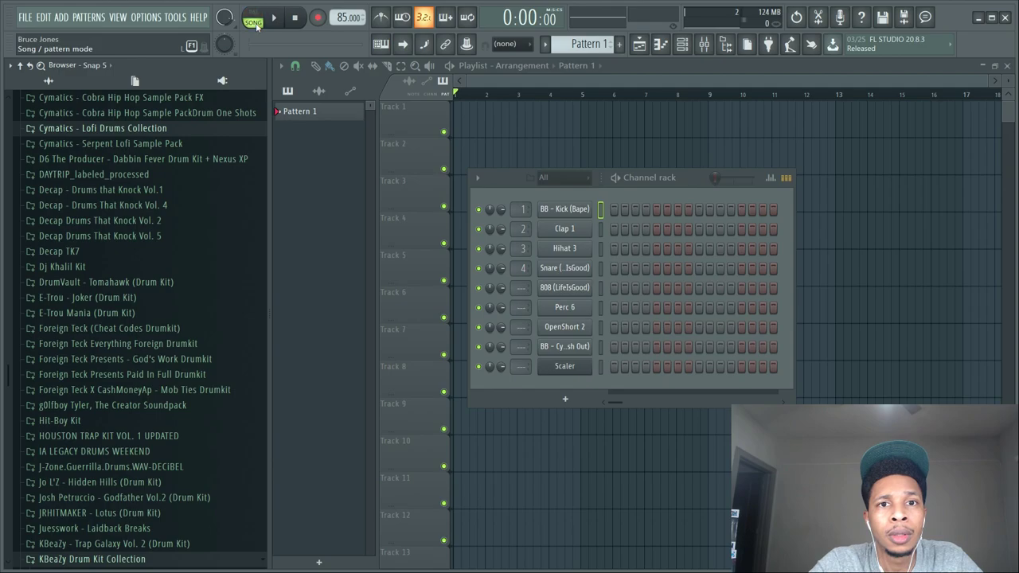
- Place Lofi Drum Loop 13 twice in a row on Track 1 and Pattern 1 on Track 2
left_click(134, 129)
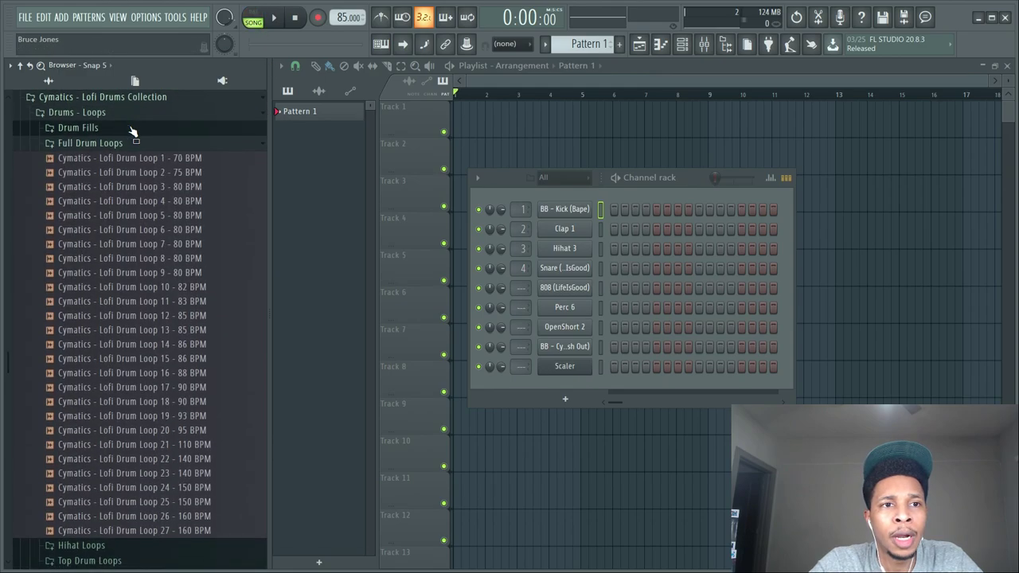
left_click(182, 316)
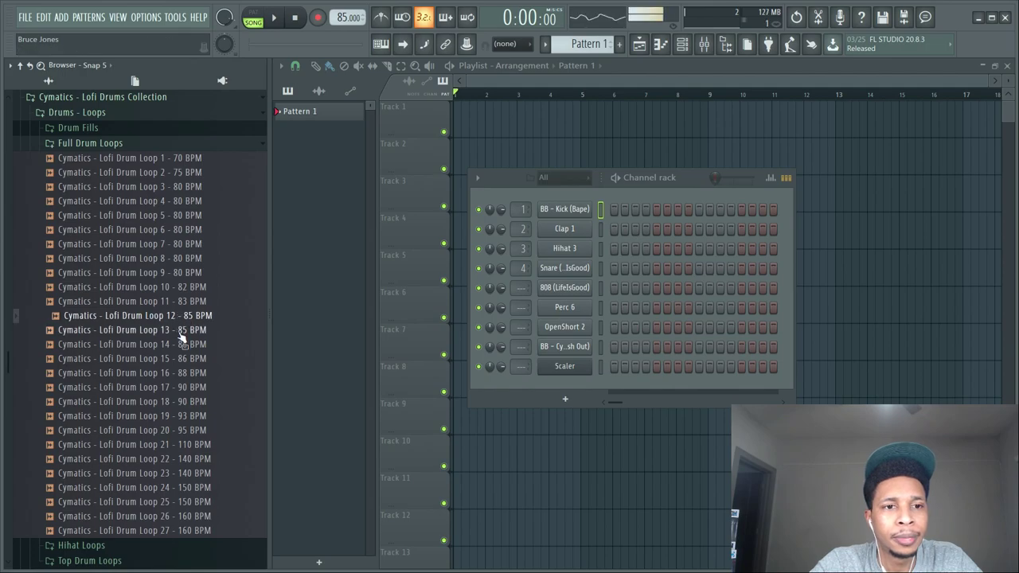
left_click(180, 332)
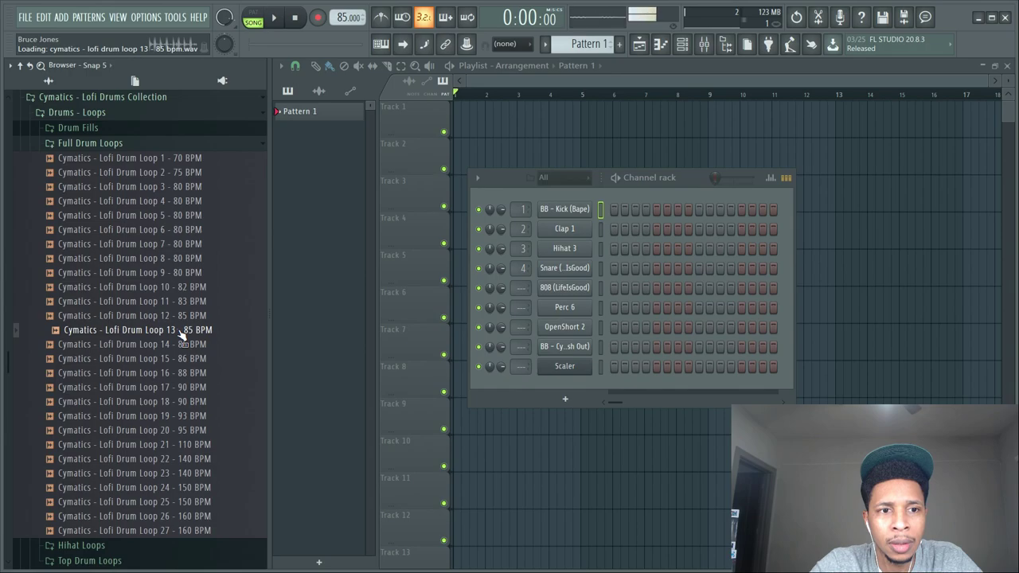
left_click_drag(181, 334, 460, 119)
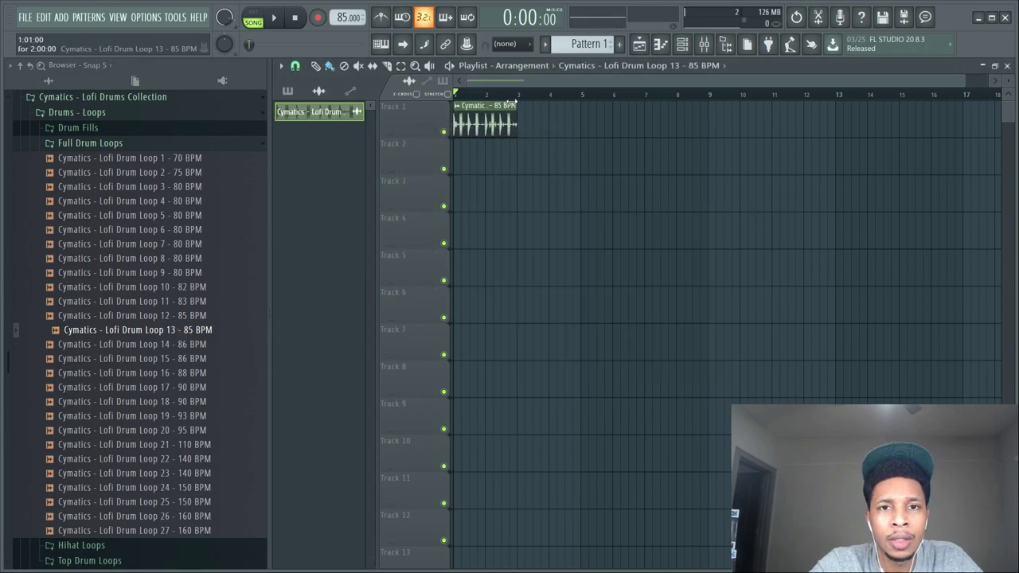
left_click_drag(470, 171, 521, 191)
key("ctrl+b")
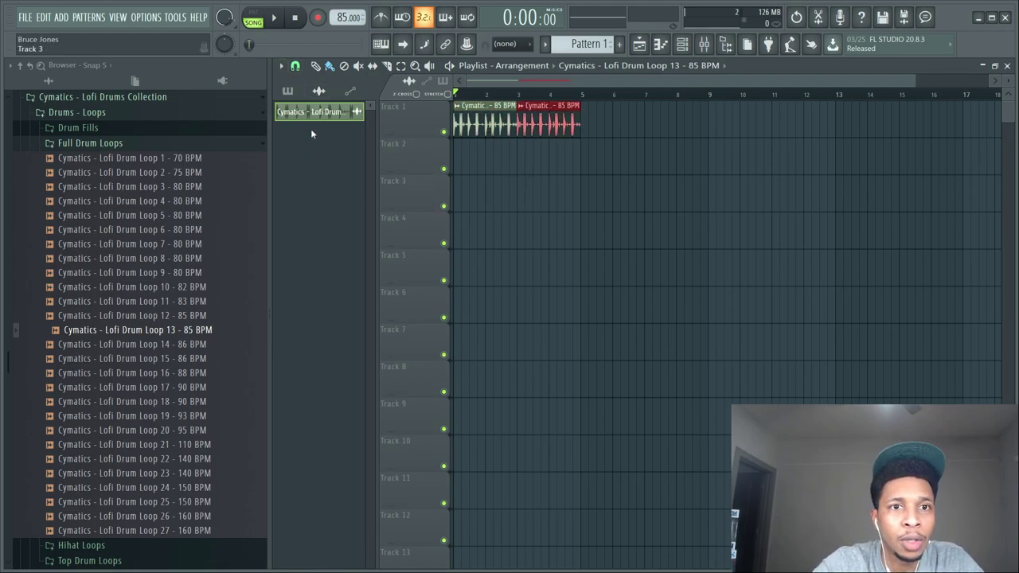
left_click(287, 89)
left_click_drag(299, 113, 555, 141)
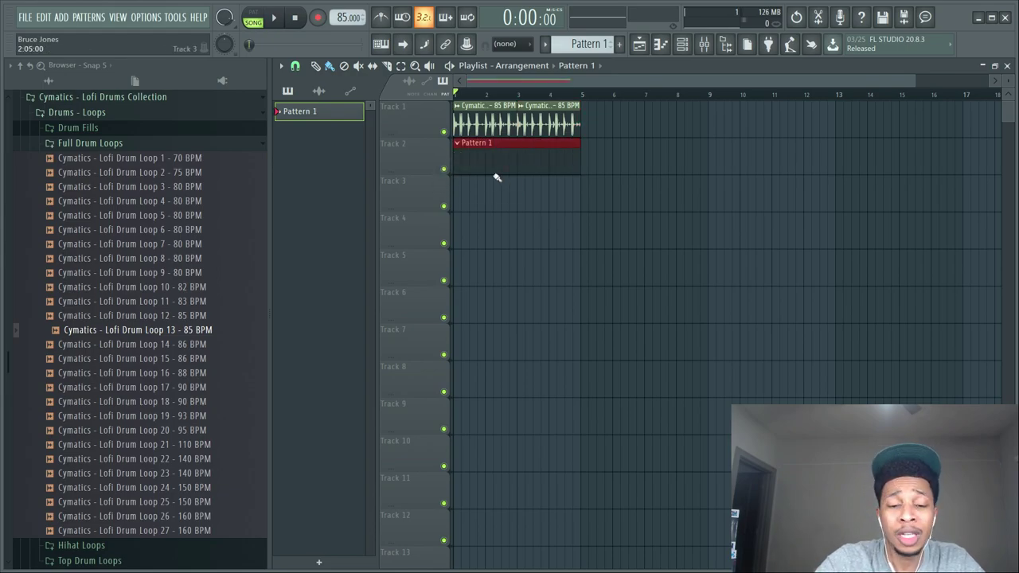
- Show All channels in the rack, add an FL Keys instrument, and open its piano roll with F7
key("F6")
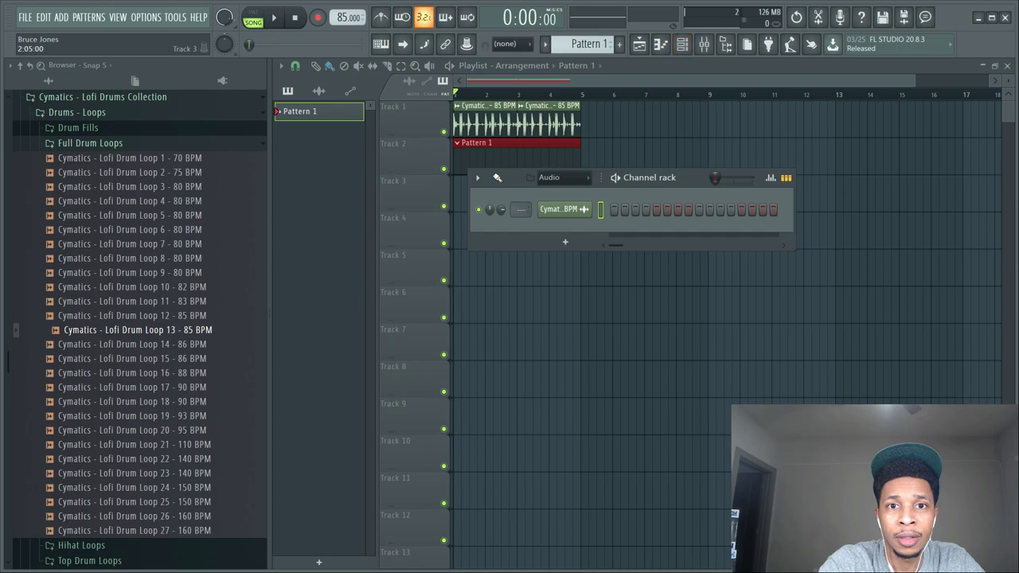
left_click(563, 178)
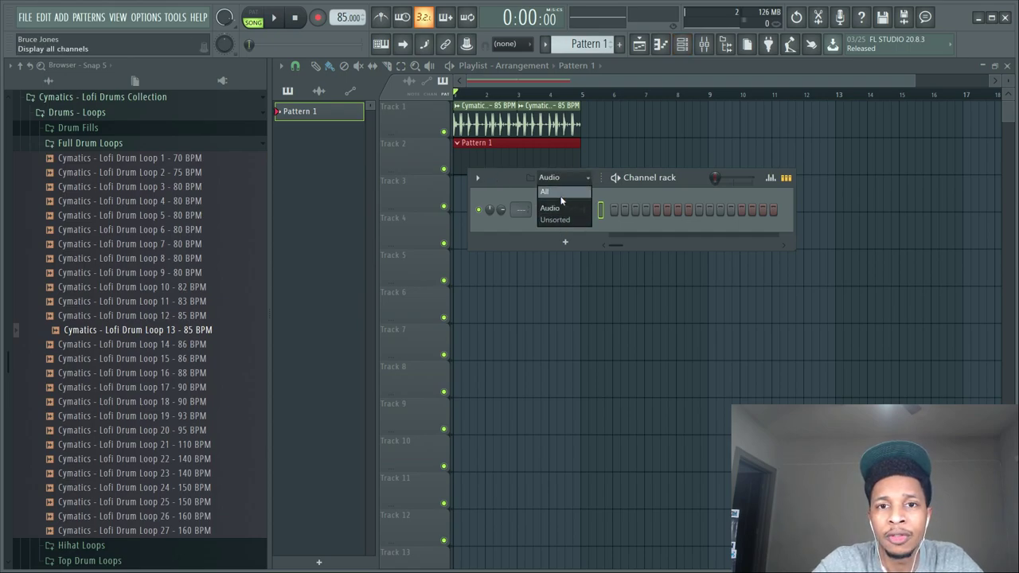
left_click(560, 192)
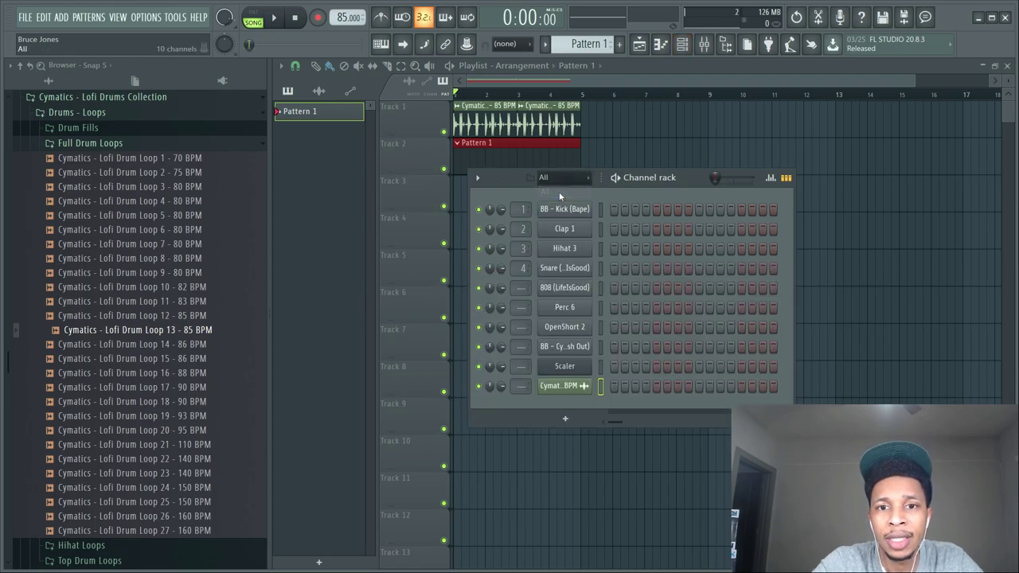
left_click(564, 421)
left_click(737, 196)
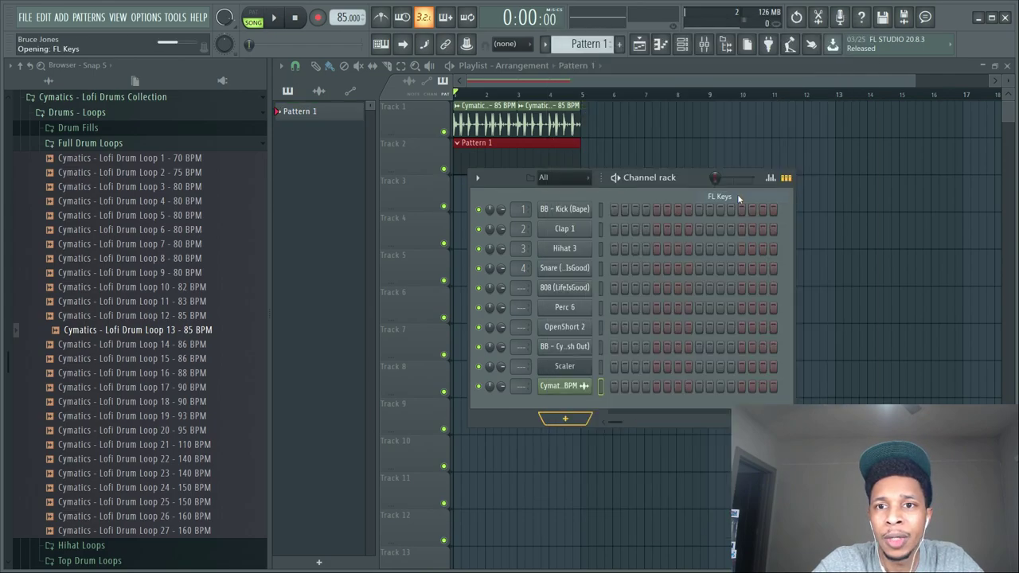
left_click(538, 428)
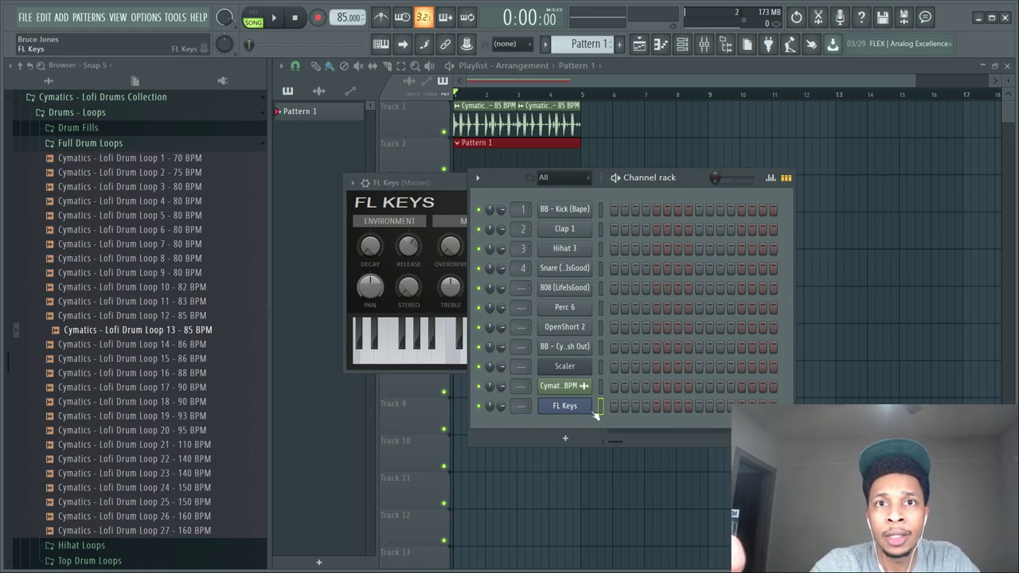
key("F7")
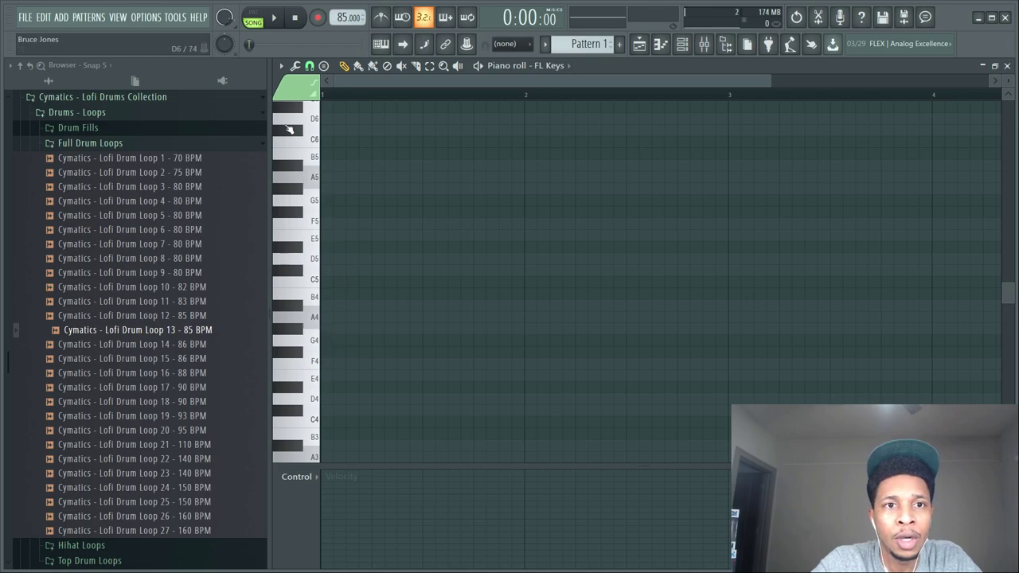
- Highlight the Minor Natural (Aeolian) scale on the piano roll grid
left_click(280, 65)
mouse_move(326, 141)
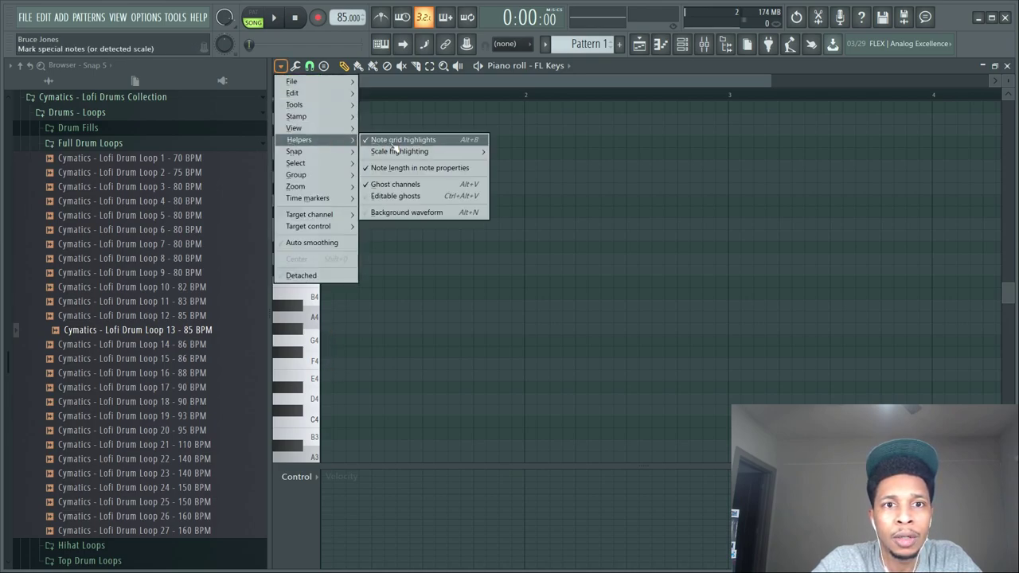
mouse_move(427, 157)
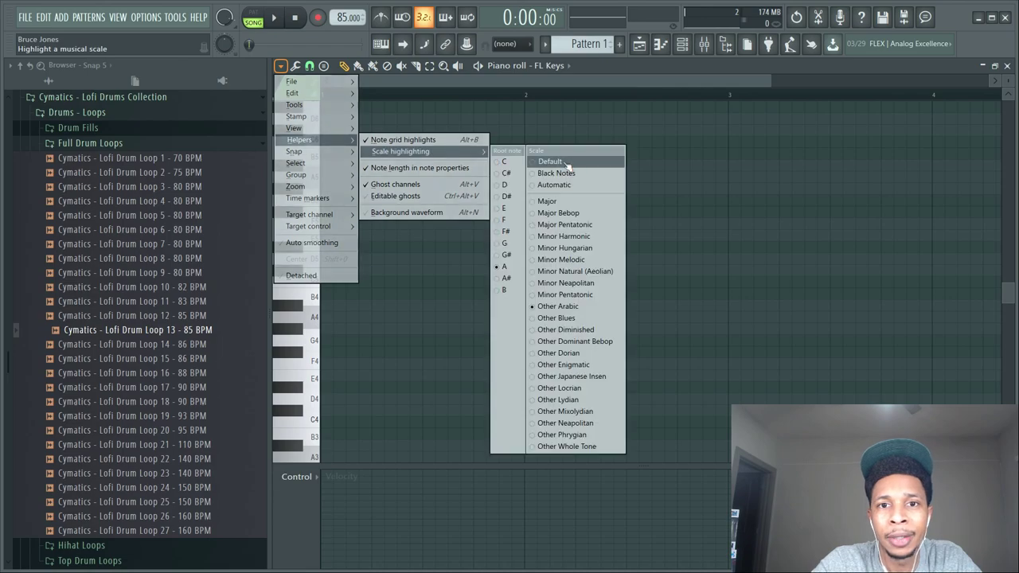
left_click(573, 271)
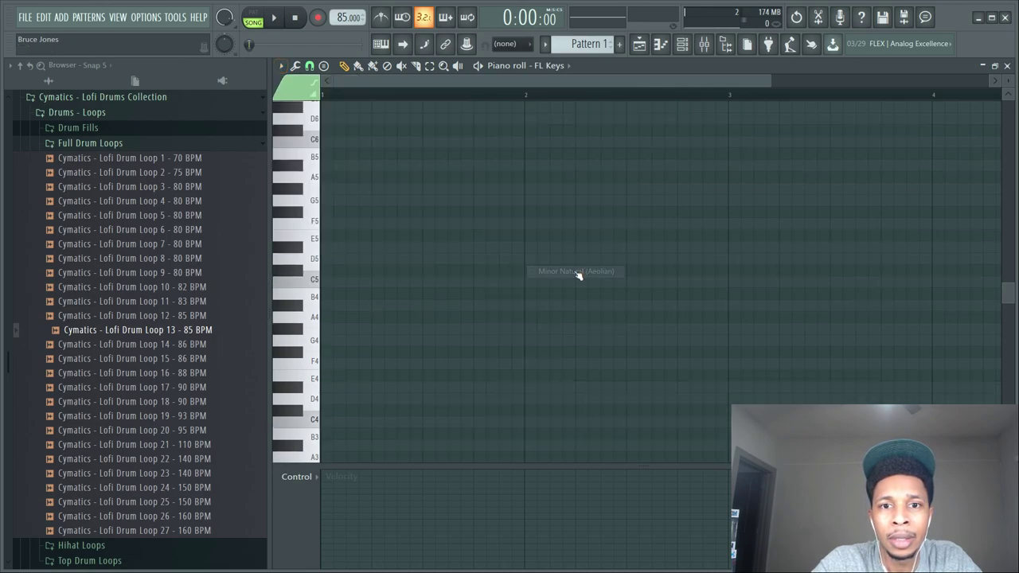
- Write a bar-long C5-D#5-G5-A#5 chord in bar 1 and A#4-D5-F5-G#5 in bar 2
left_click(330, 285)
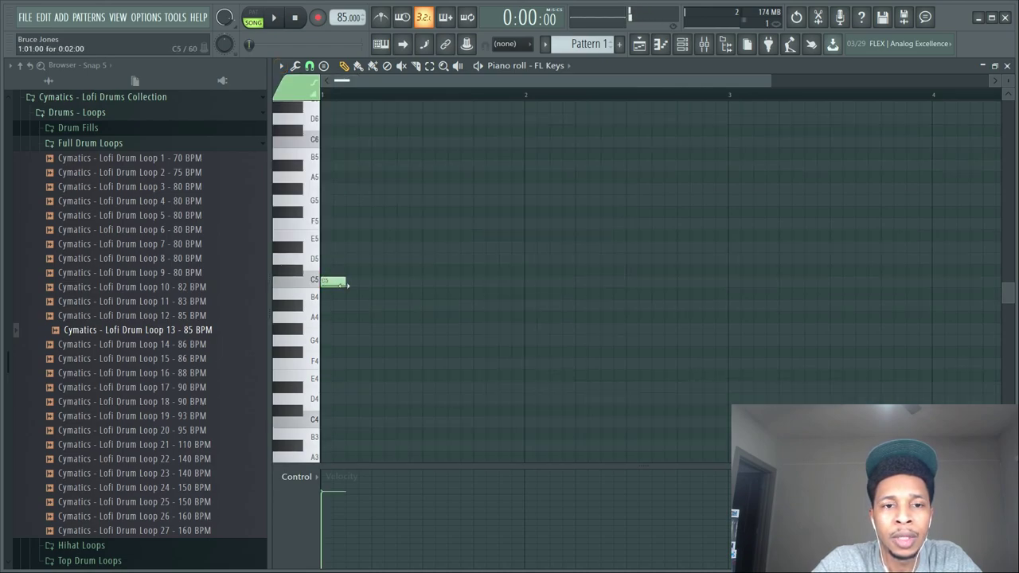
left_click_drag(340, 284, 518, 299)
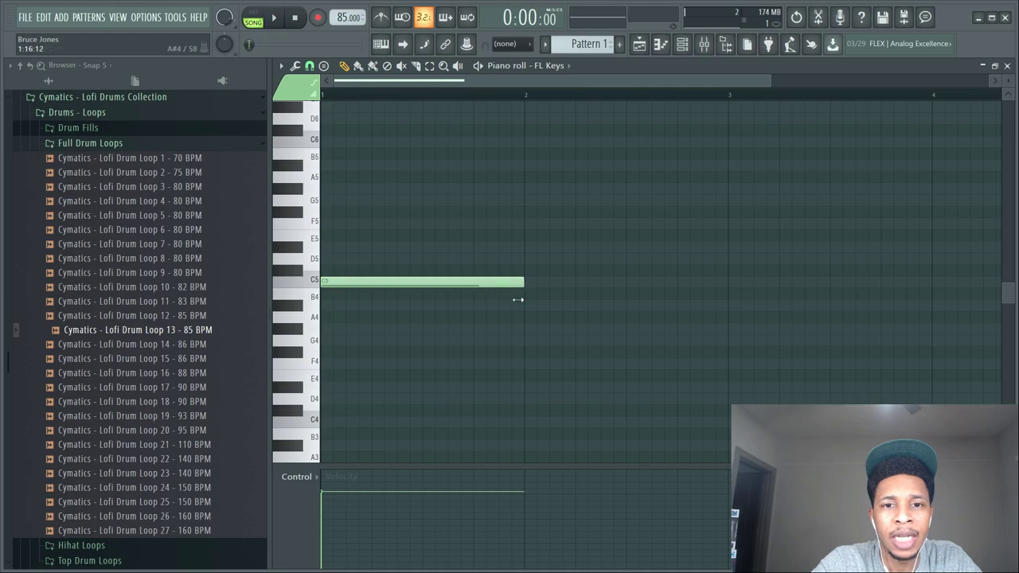
left_click(326, 246)
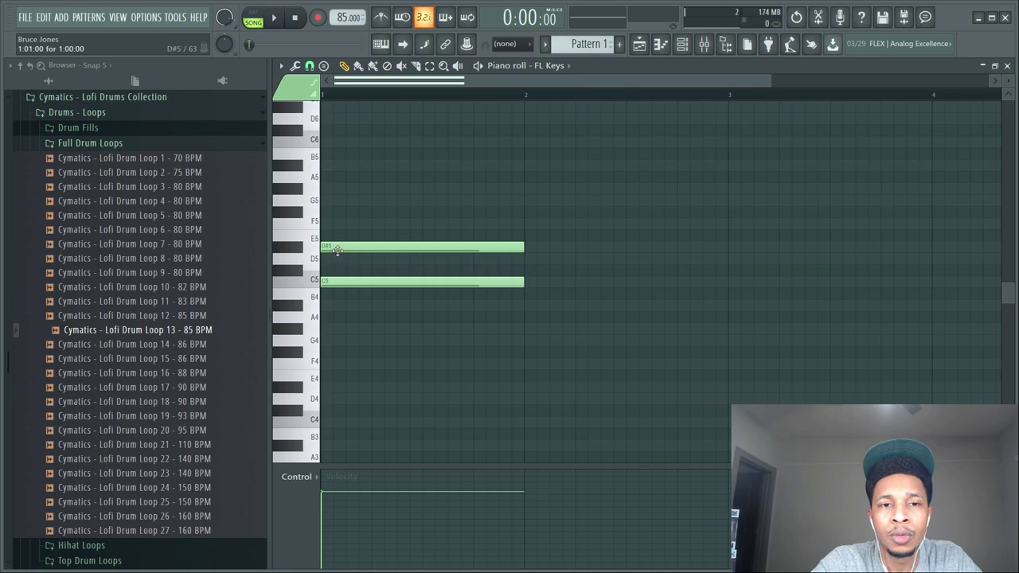
left_click(329, 202)
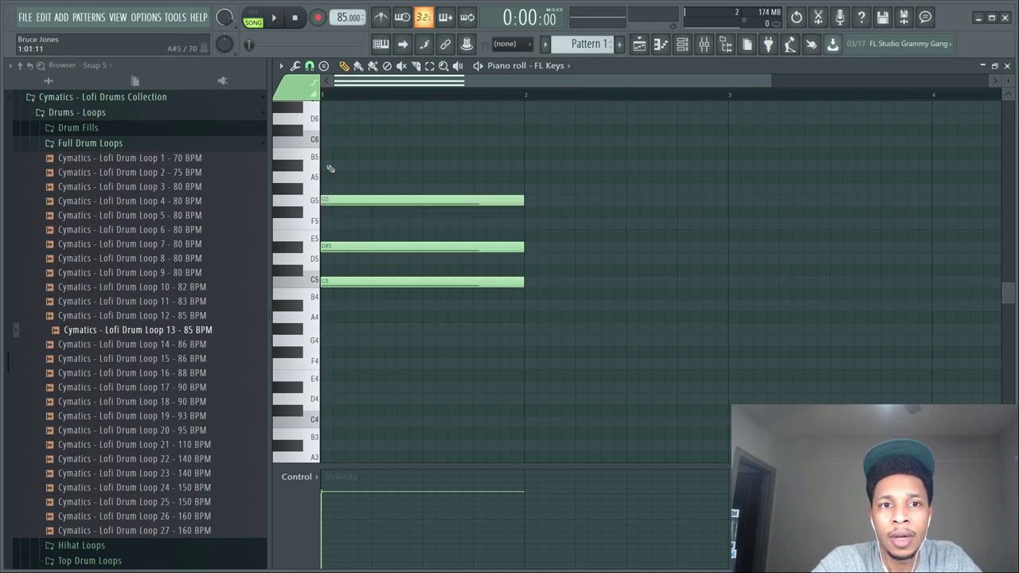
left_click(325, 165)
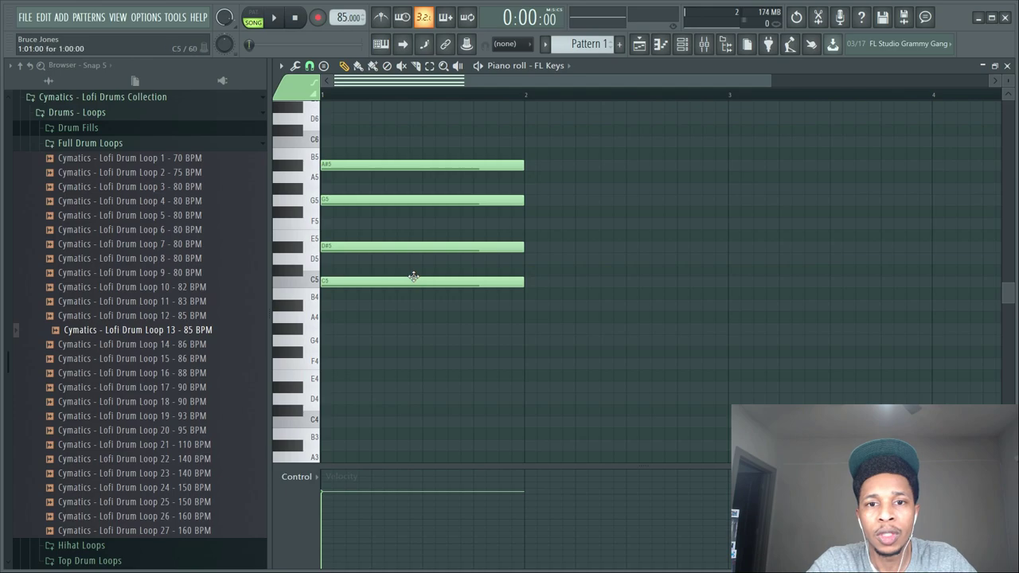
left_click(527, 306)
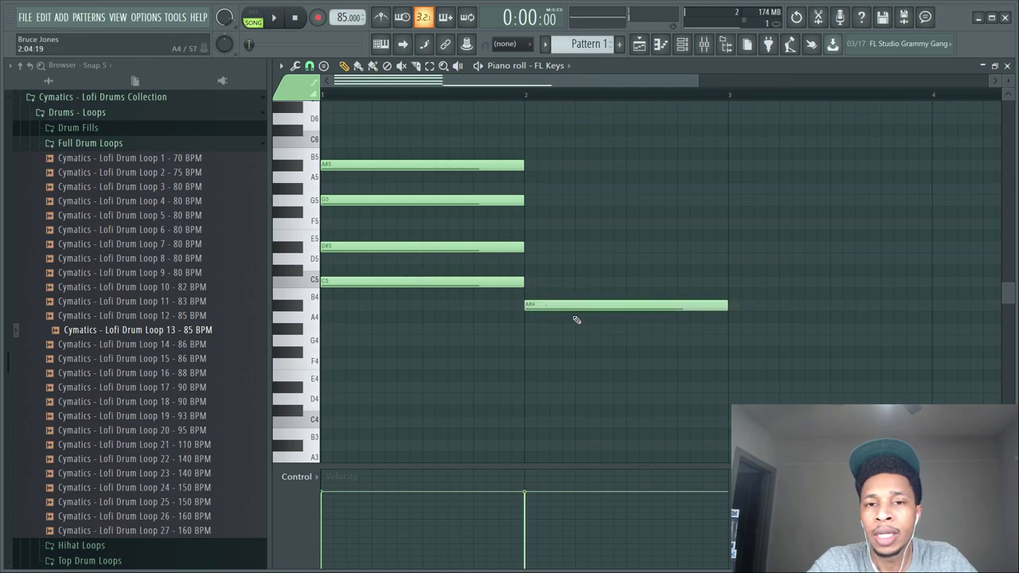
left_click(532, 260)
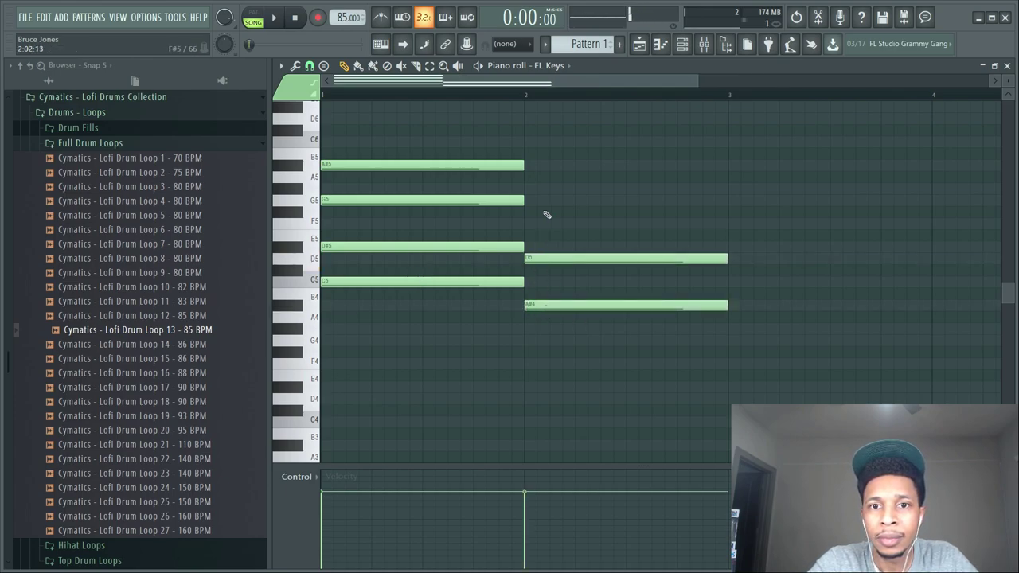
left_click(527, 224)
left_click(533, 188)
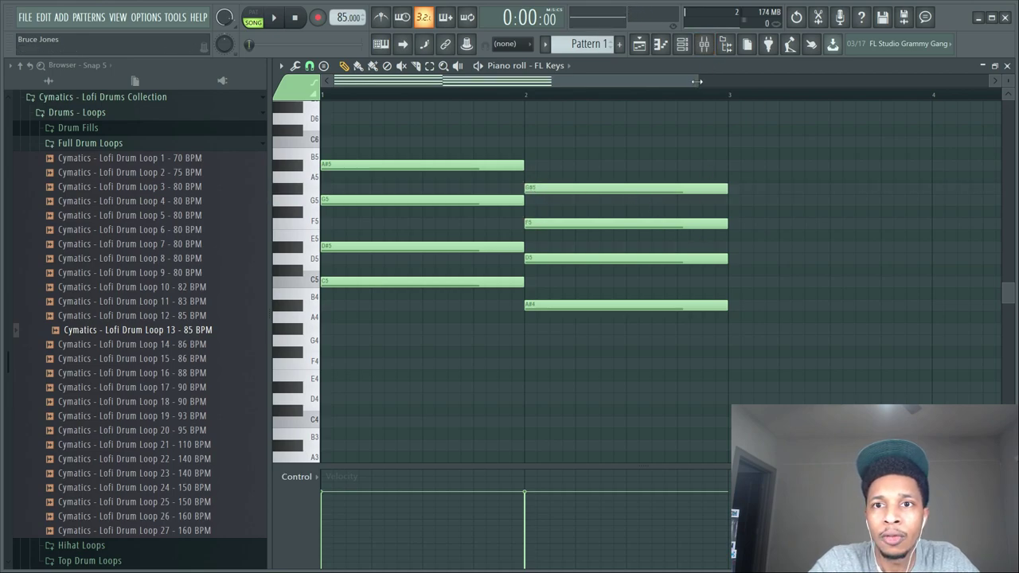
- Write an F5-G#5-C6-D#6 chord in bar 3 and G5-A#5-D6-F6 in bar 4
left_click_drag(697, 79, 831, 80)
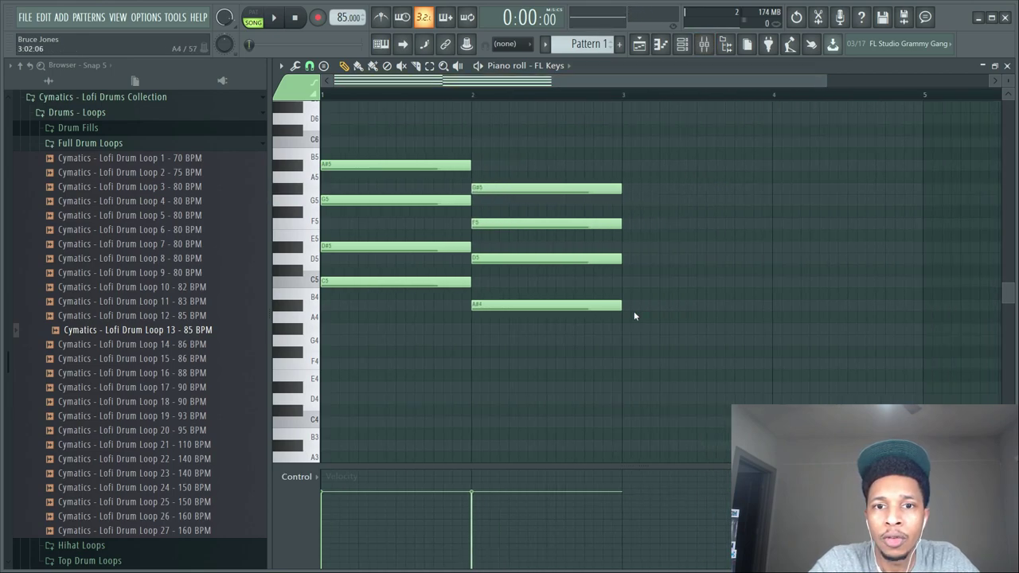
left_click(626, 228)
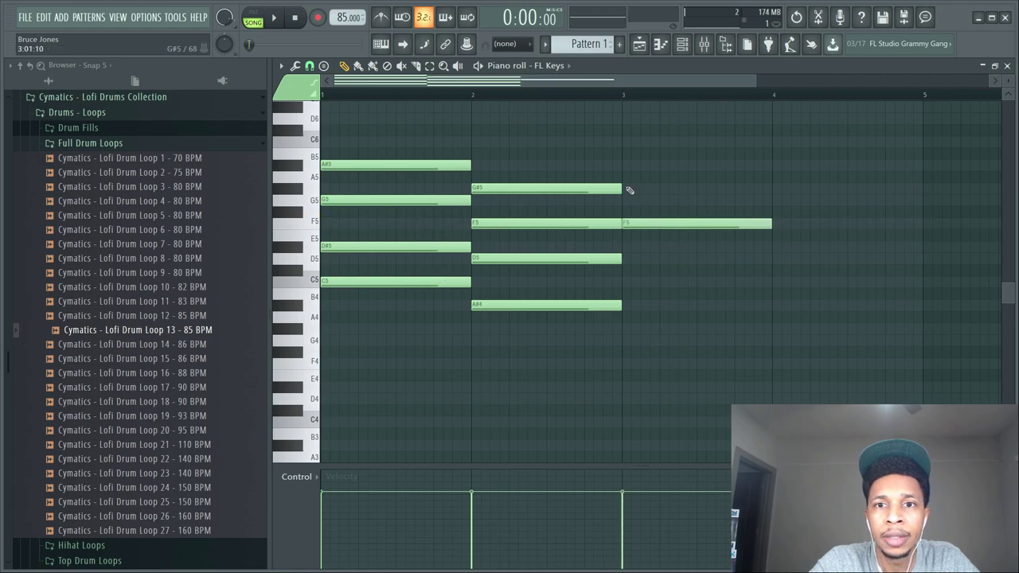
left_click(627, 190)
left_click(626, 142)
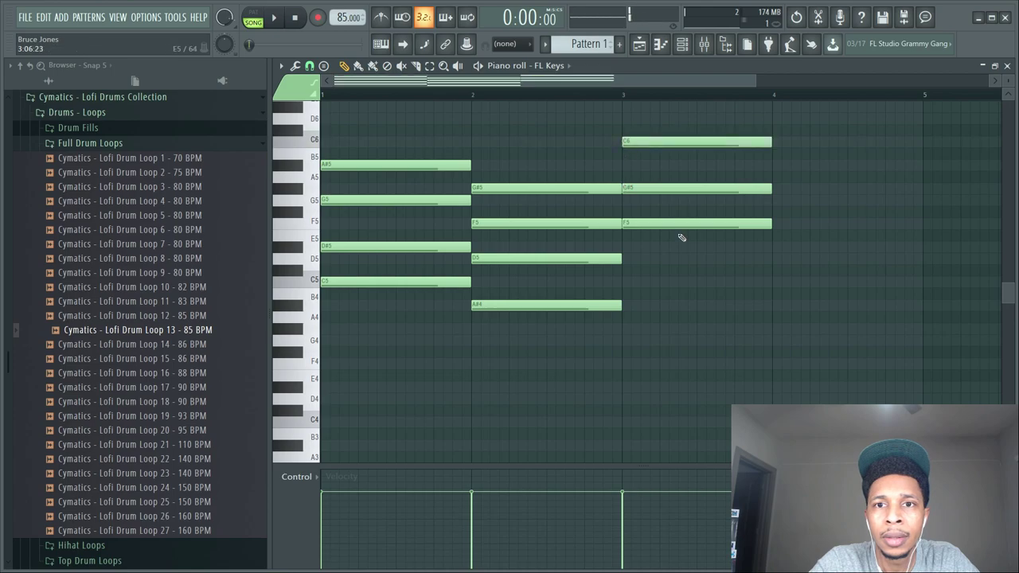
scroll(660, 199, "up", 3)
left_click(627, 177)
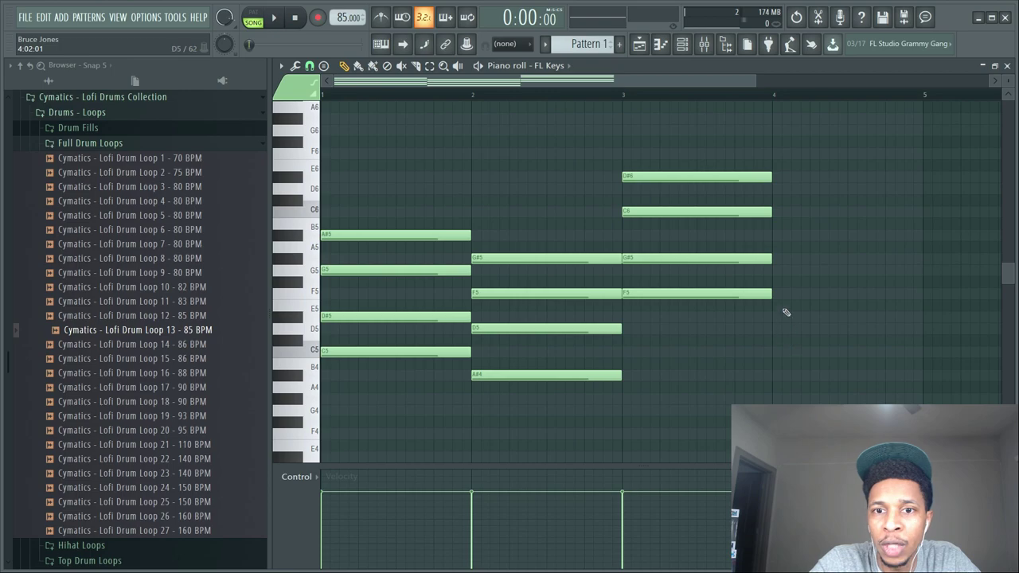
left_click(777, 270)
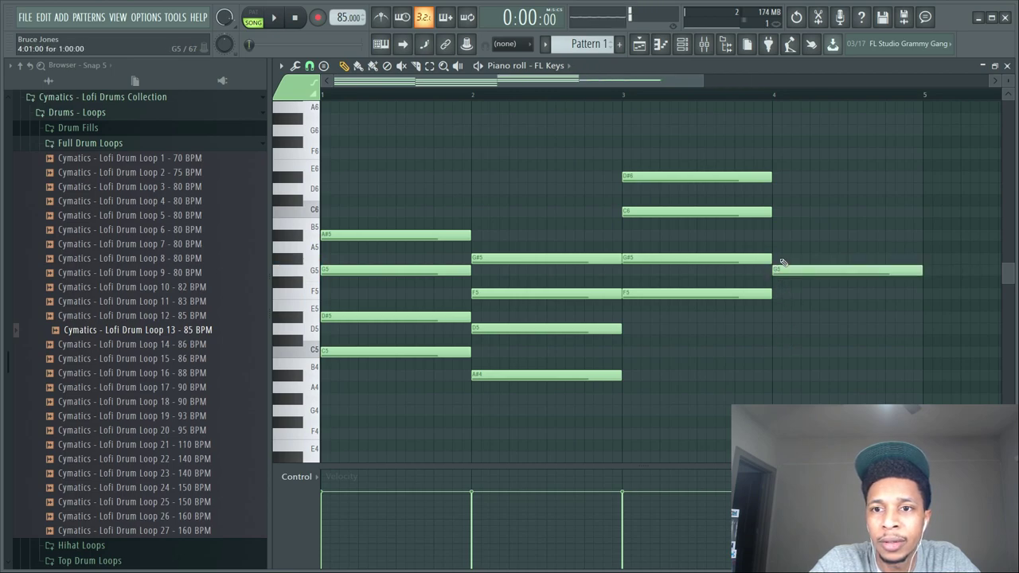
left_click(777, 235)
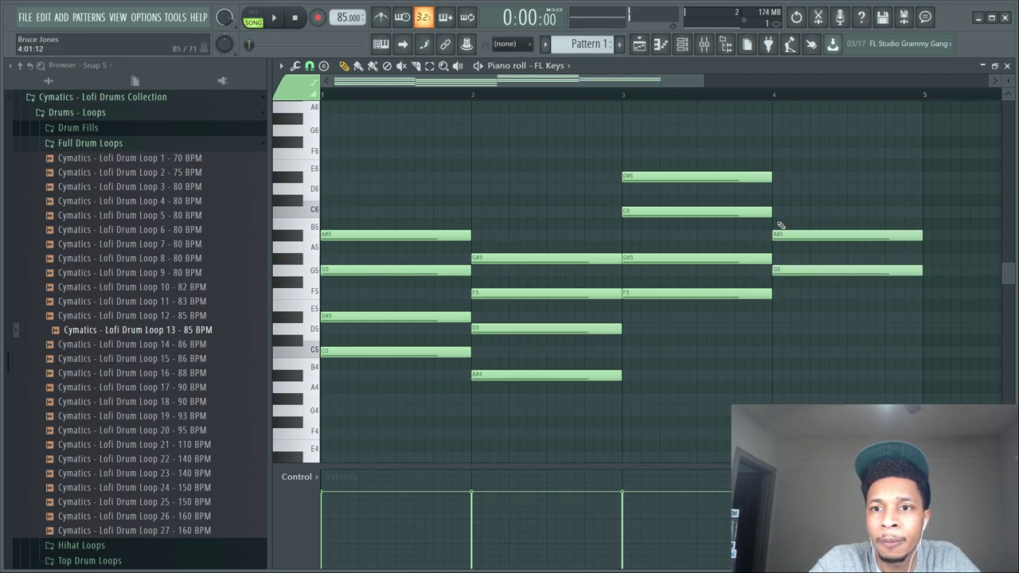
left_click(776, 190)
left_click(777, 154)
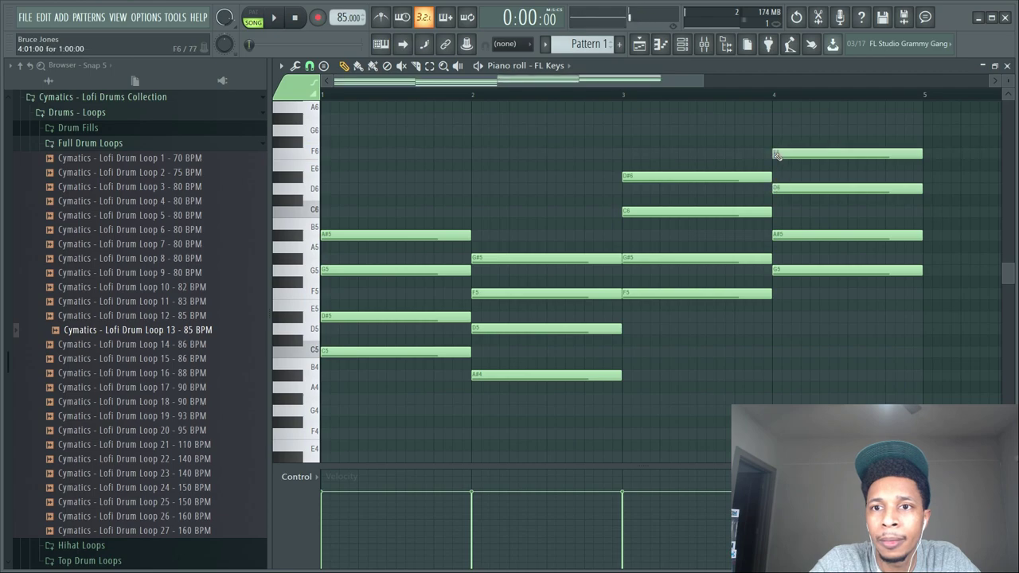
- Play the chords, drop them an octave with Ctrl+Down, then select and delete every note
key("space")
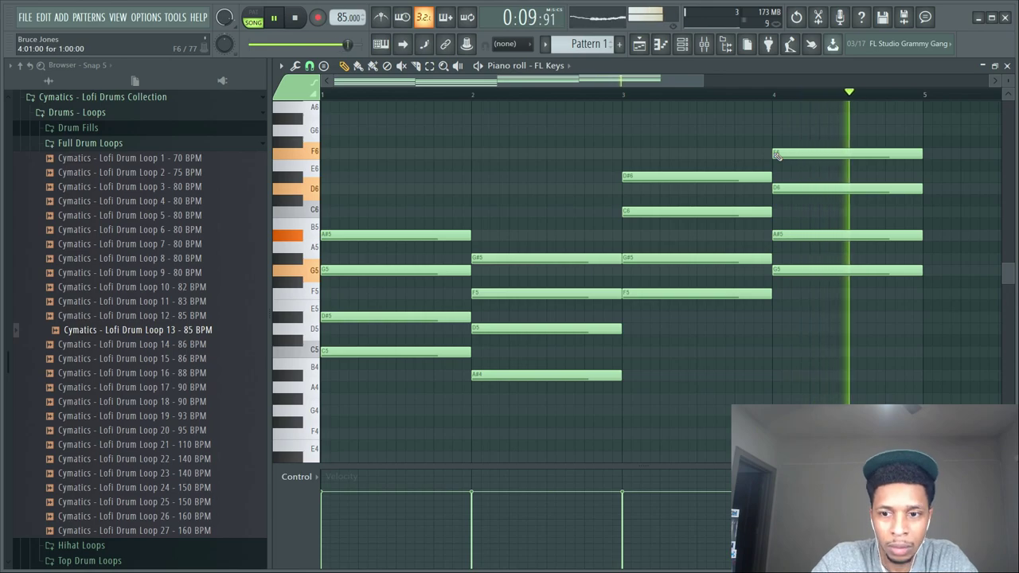
key("ctrl+Down")
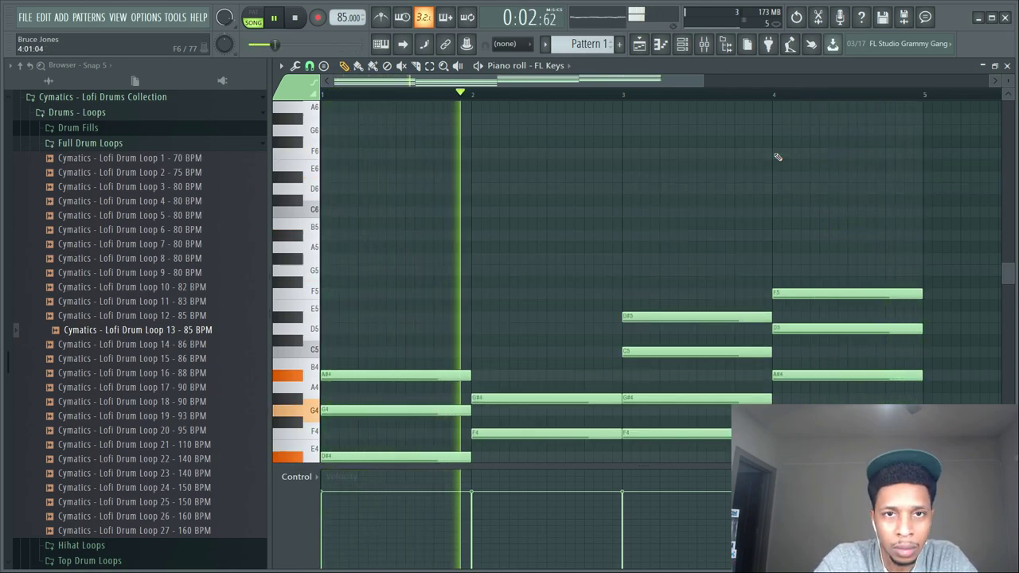
key("space")
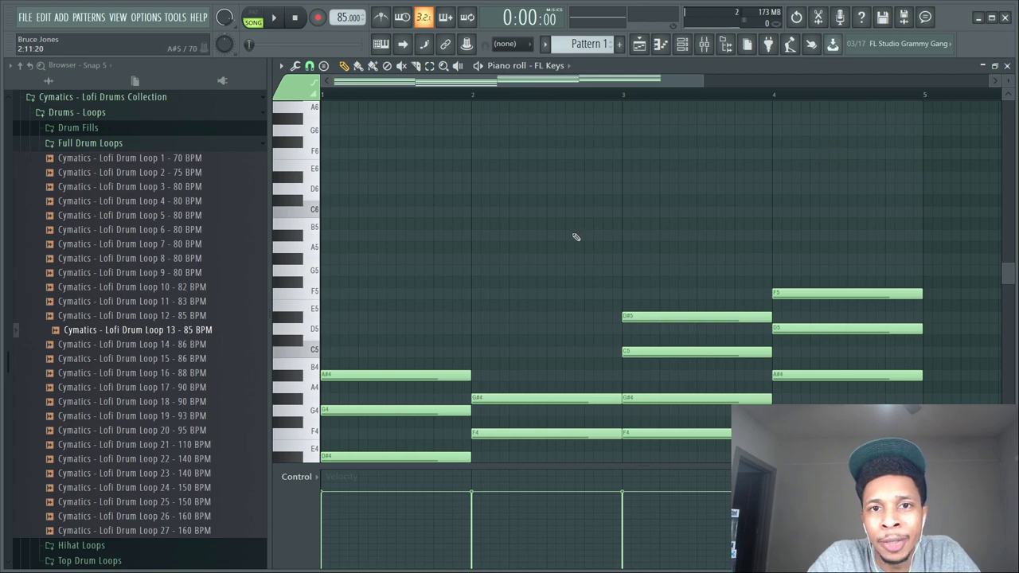
left_click_drag(356, 211, 870, 390)
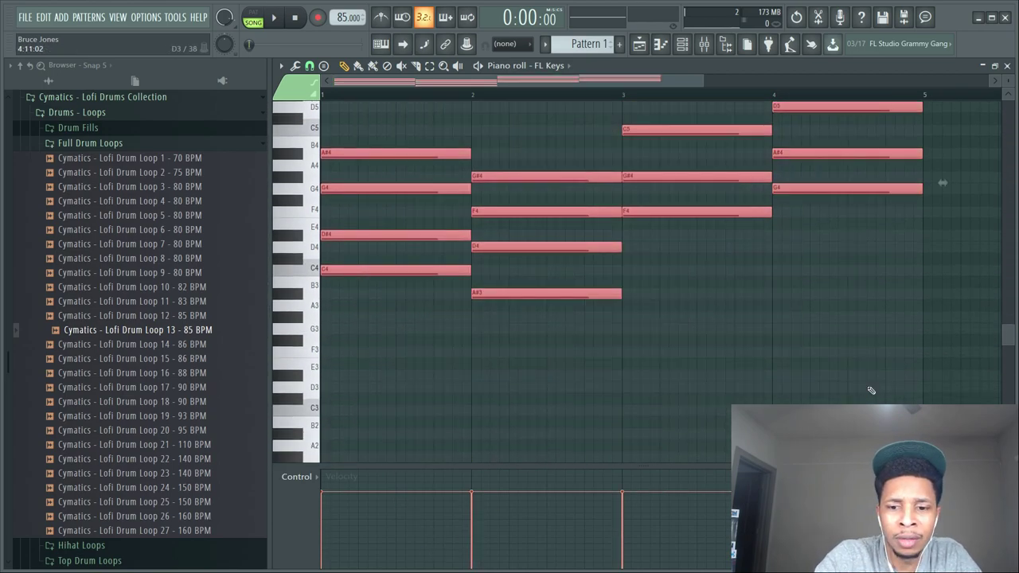
key("Delete")
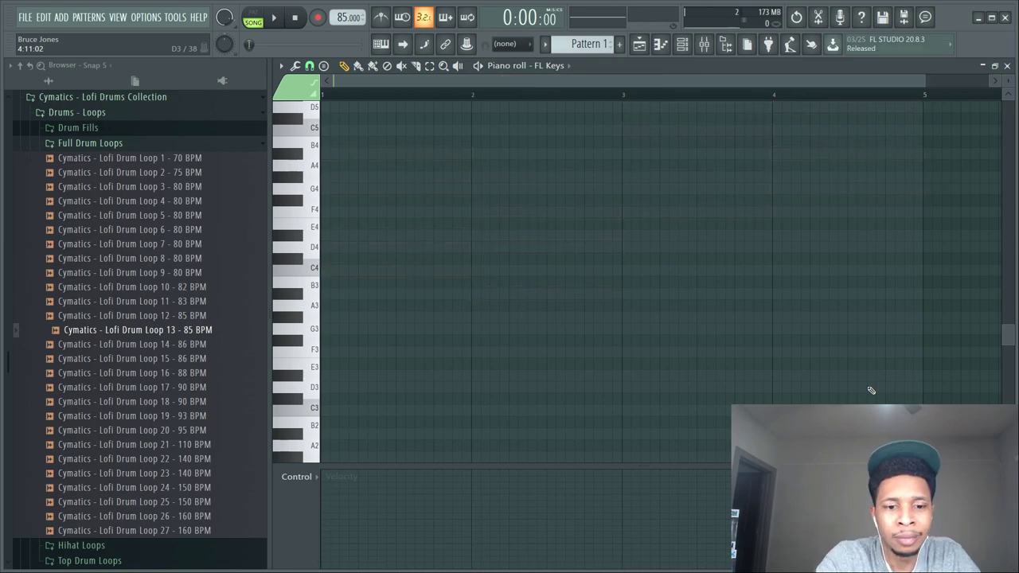
- Replace the Scaler channel's instrument with Scaler2 [64bit]
key("F6")
right_click(581, 365)
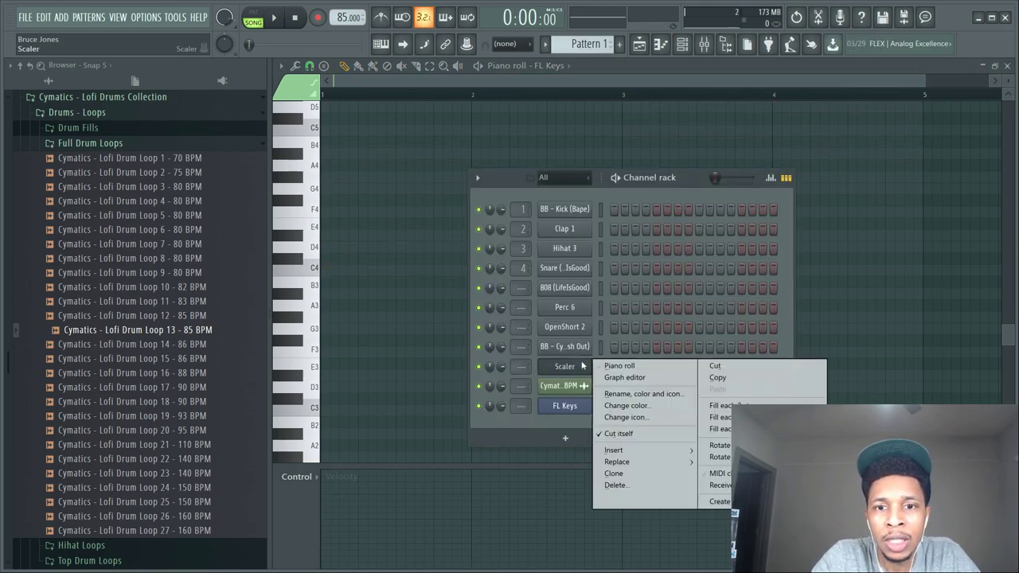
mouse_move(616, 461)
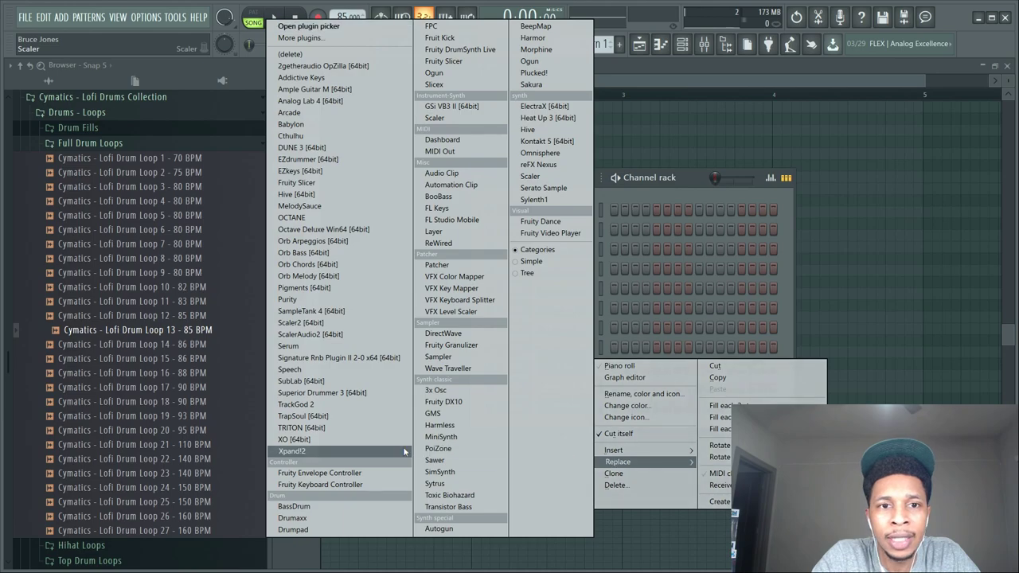
left_click(354, 324)
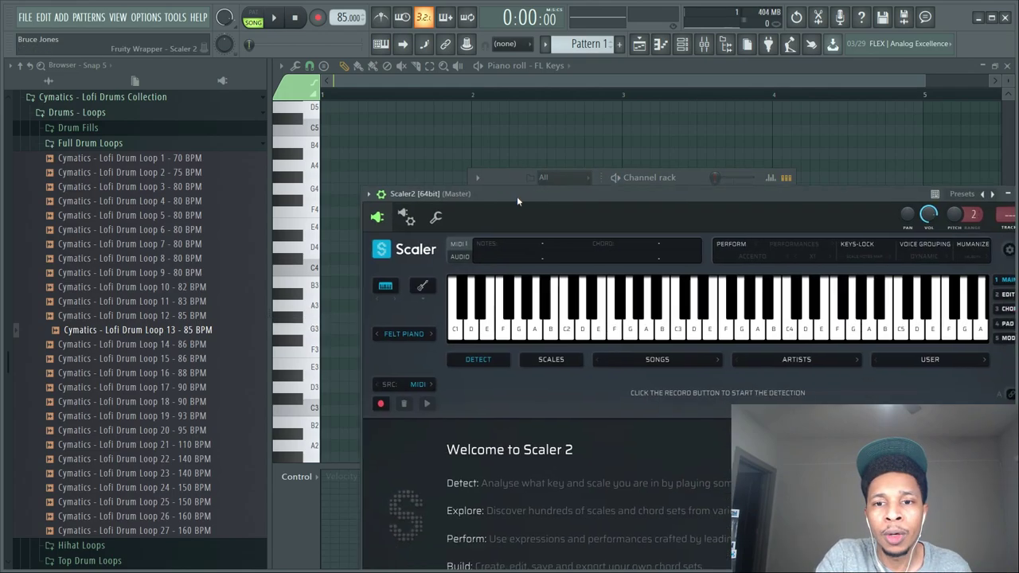
- Load the Songs > Jazz > Jazz 8 chord set and audition A dim b9 11/C
left_click_drag(517, 195, 475, 106)
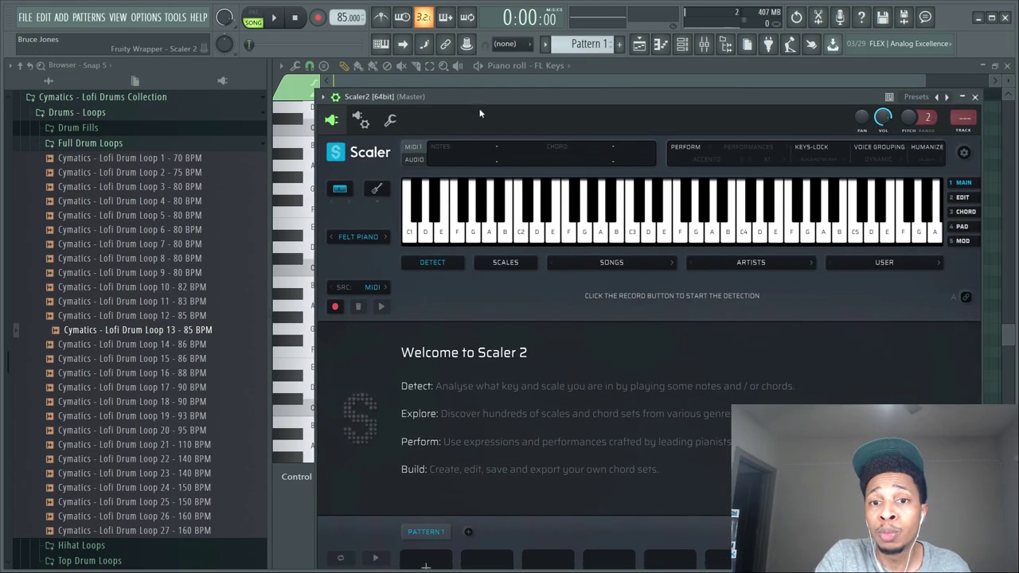
left_click(611, 262)
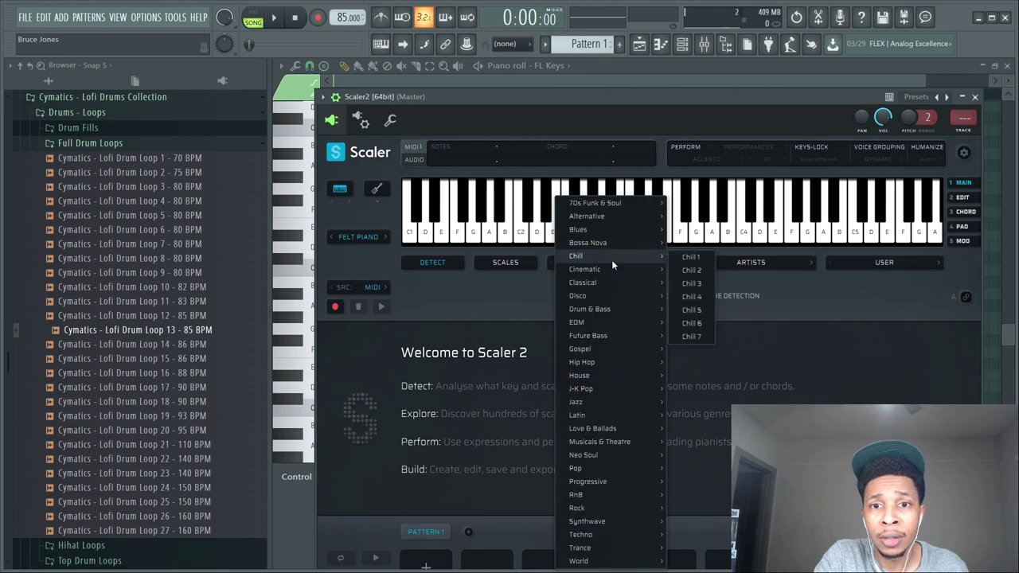
mouse_move(583, 405)
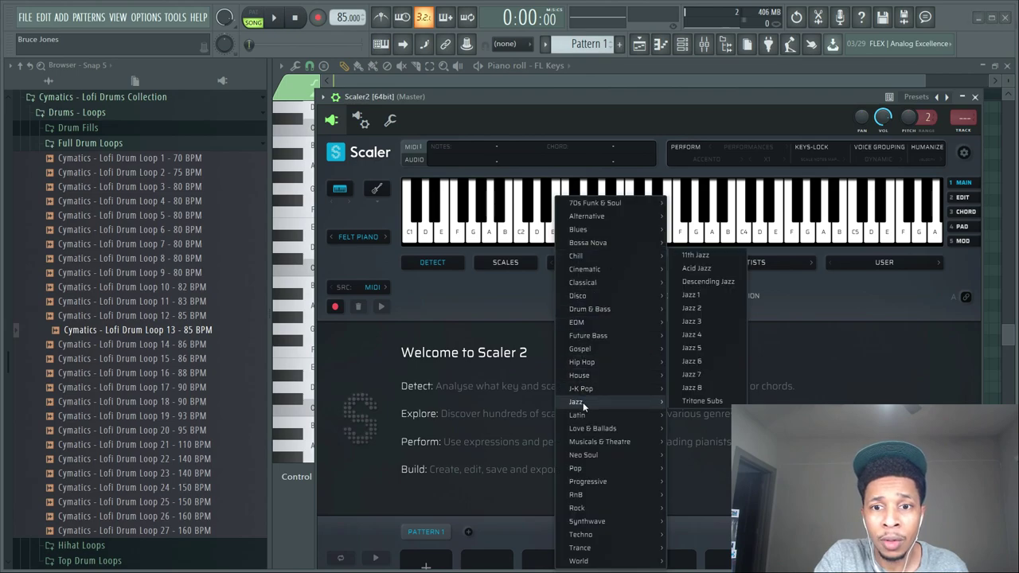
left_click(692, 387)
left_click(439, 309)
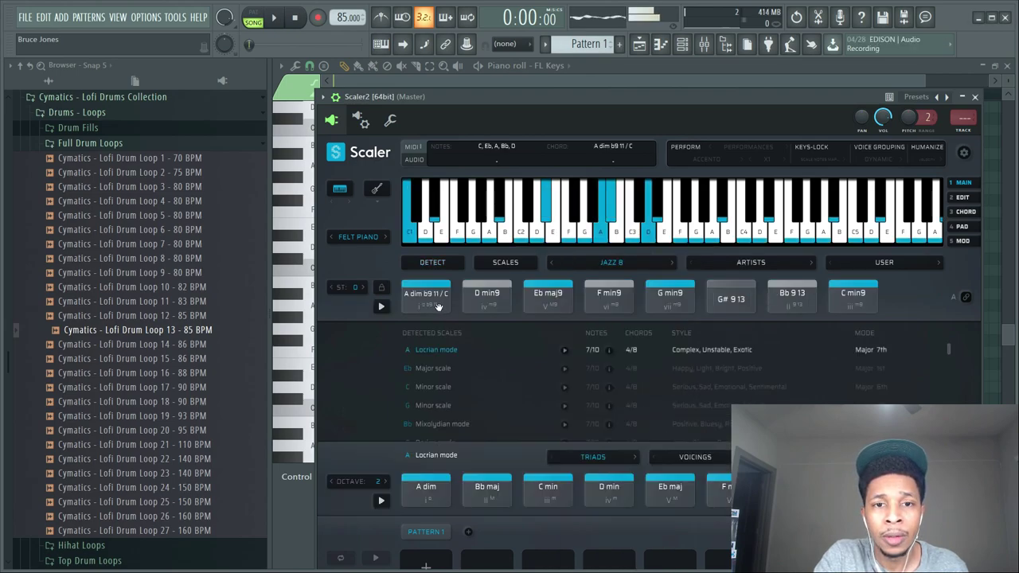
- Audition Eb maj9 and G min9, then drag A dim b9 11/C, Eb maj9, G min9 into Pattern 1
left_click(534, 310)
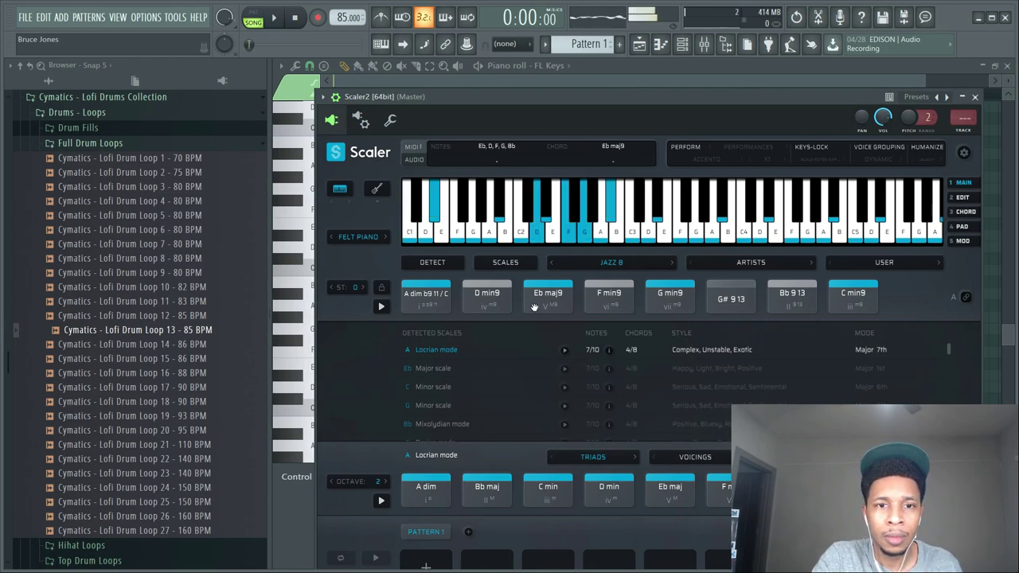
left_click(665, 308)
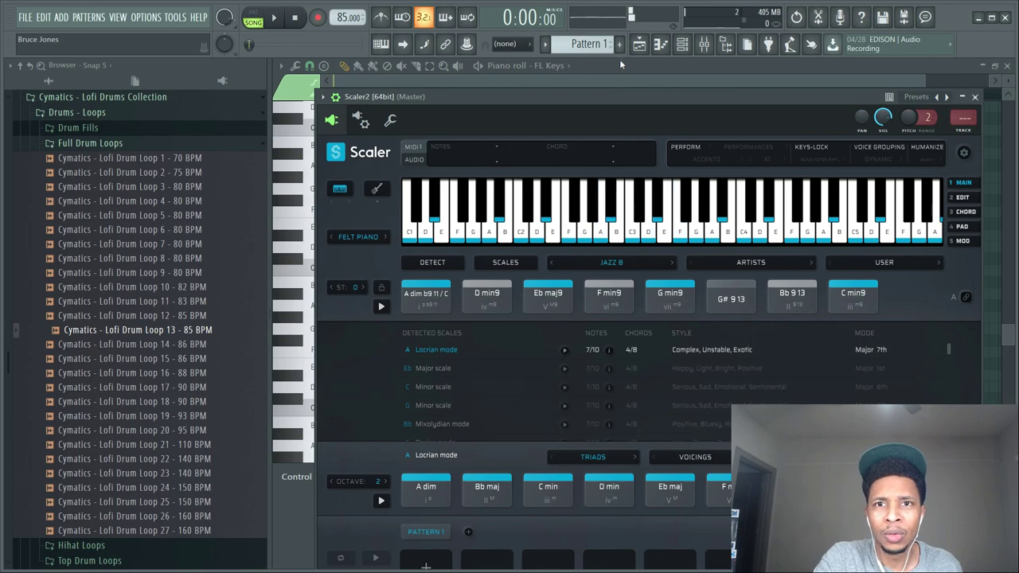
left_click_drag(619, 96, 628, 58)
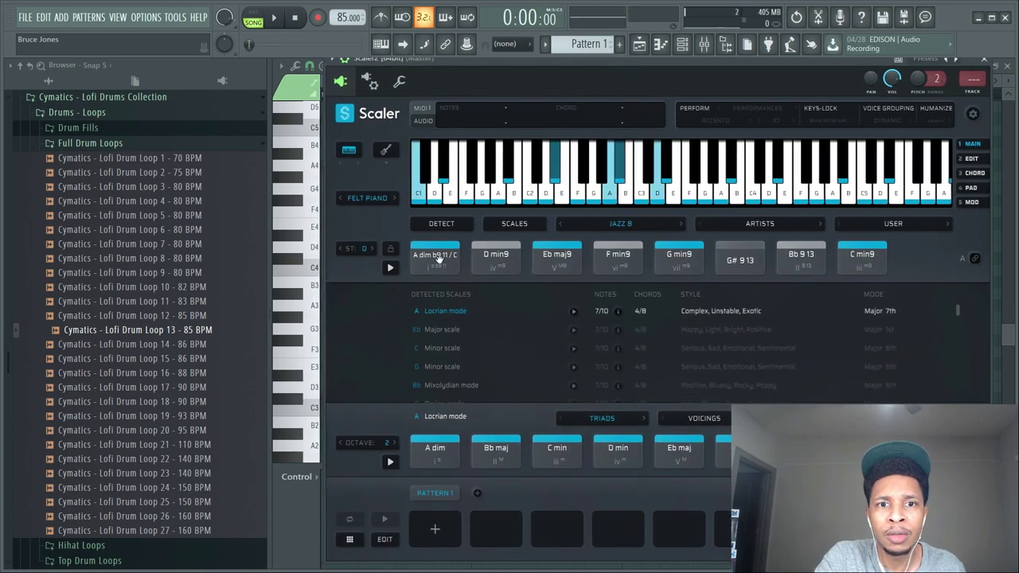
left_click_drag(437, 259, 426, 528)
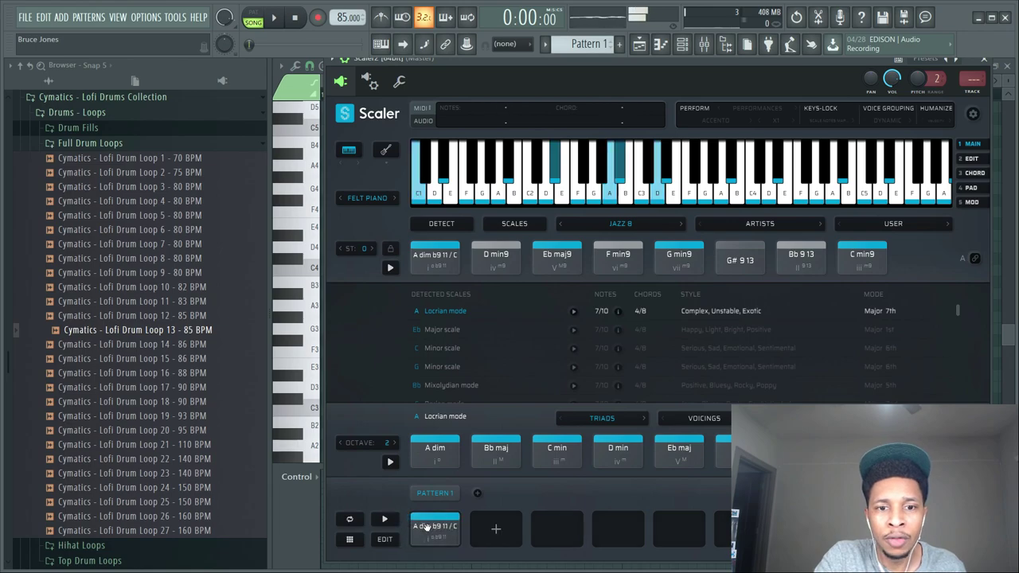
left_click_drag(557, 257, 557, 527)
left_click_drag(675, 258, 677, 526)
left_click_drag(709, 58, 456, 391)
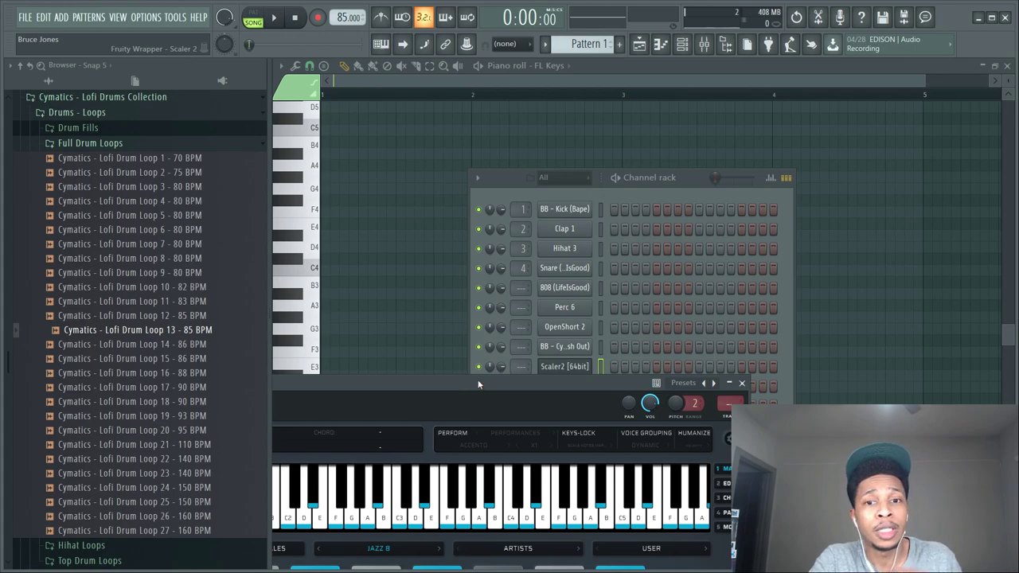
- Send the Scaler chords to FL Keys, copy the bar-3 chord into bar 4, and raise its G3 to G4
left_click_drag(485, 380, 224, 113)
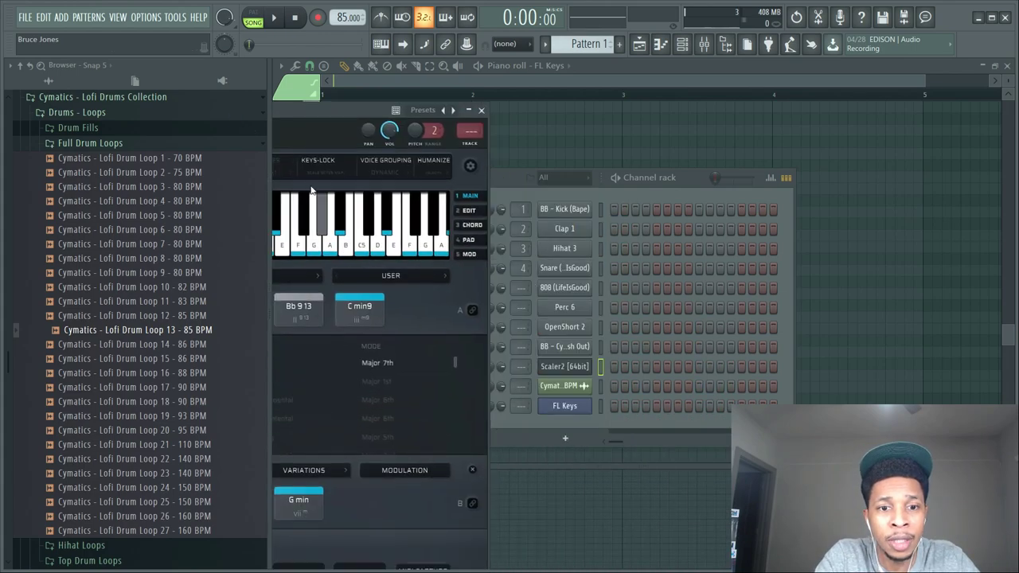
left_click_drag(338, 102, 296, 59)
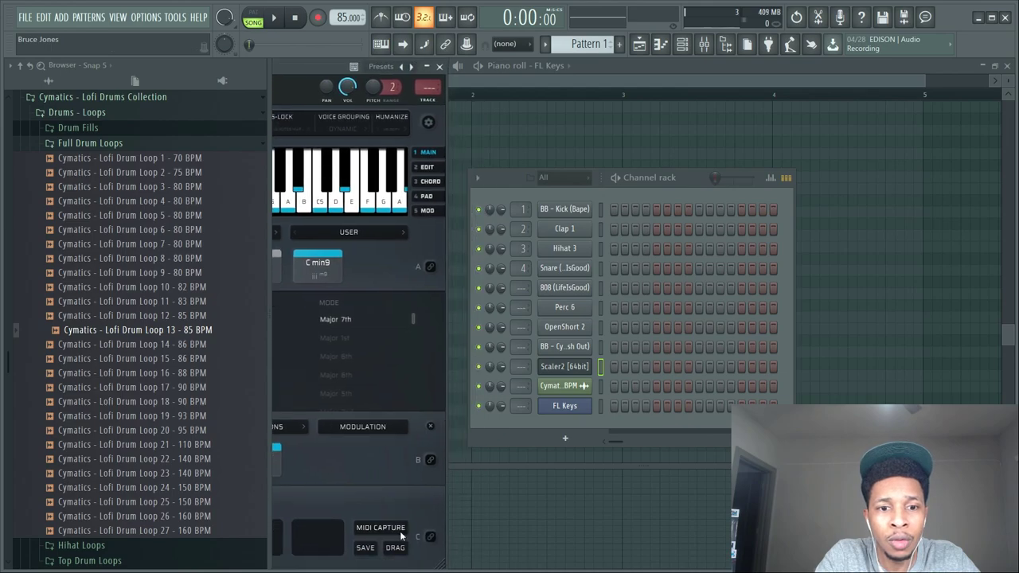
left_click_drag(572, 407, 573, 407)
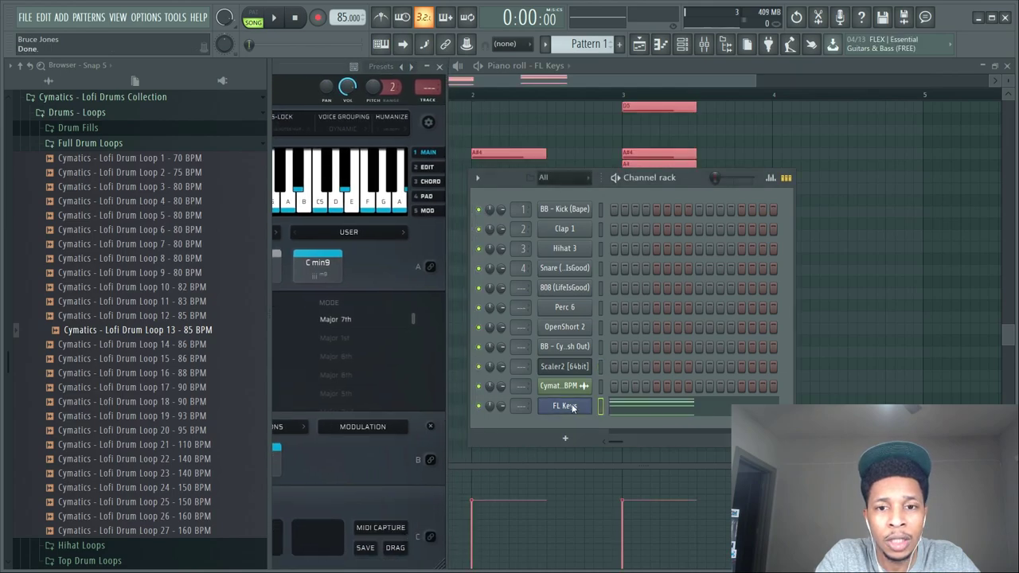
left_click(667, 407)
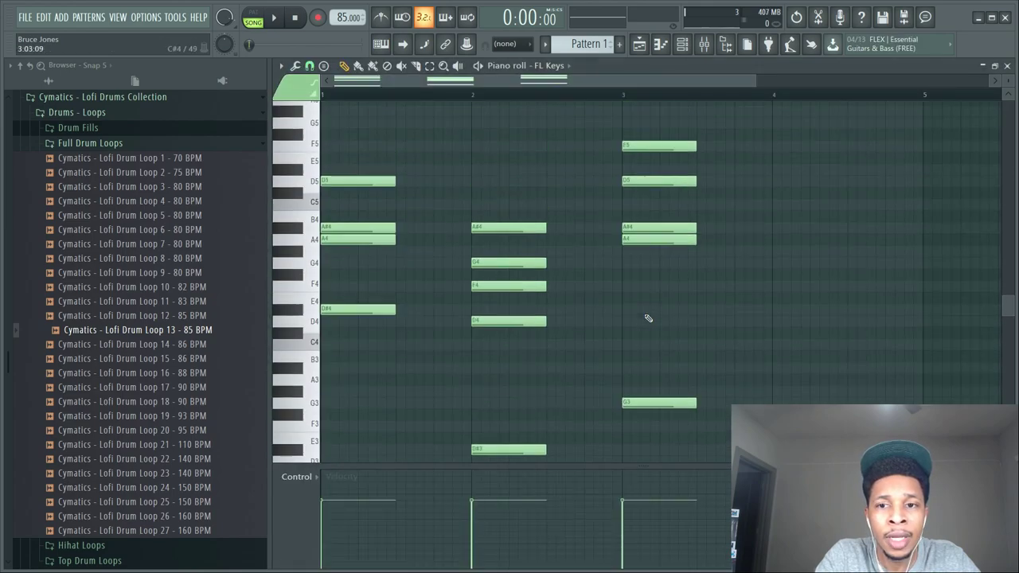
left_click_drag(645, 284, 660, 344)
left_click_drag(636, 288, 780, 303)
left_click(806, 290)
key("ctrl+Up")
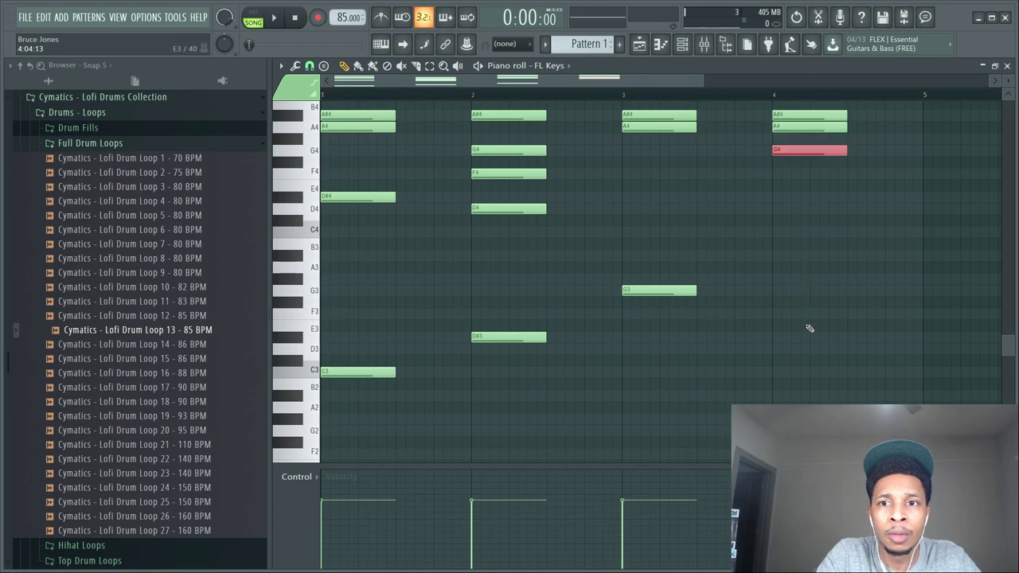
- Stretch every chord note to a full bar and play the loop back
left_click_drag(916, 435, 334, 104)
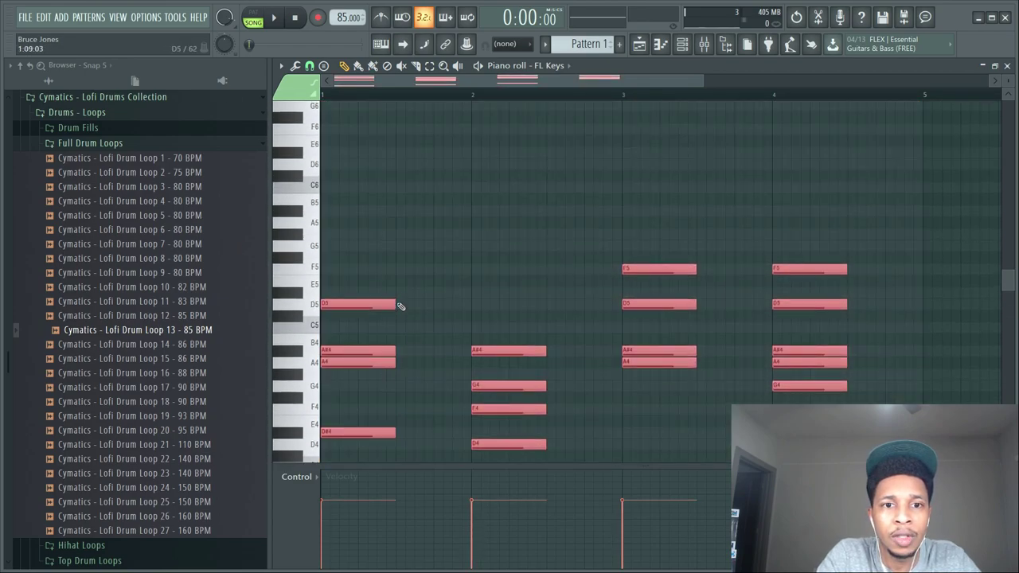
left_click_drag(395, 303, 472, 319)
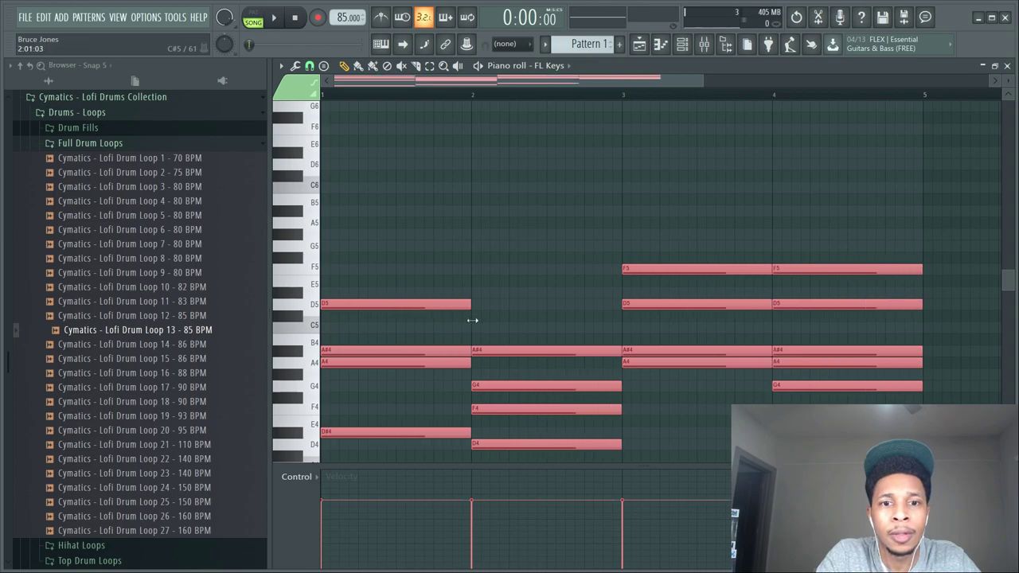
key("space")
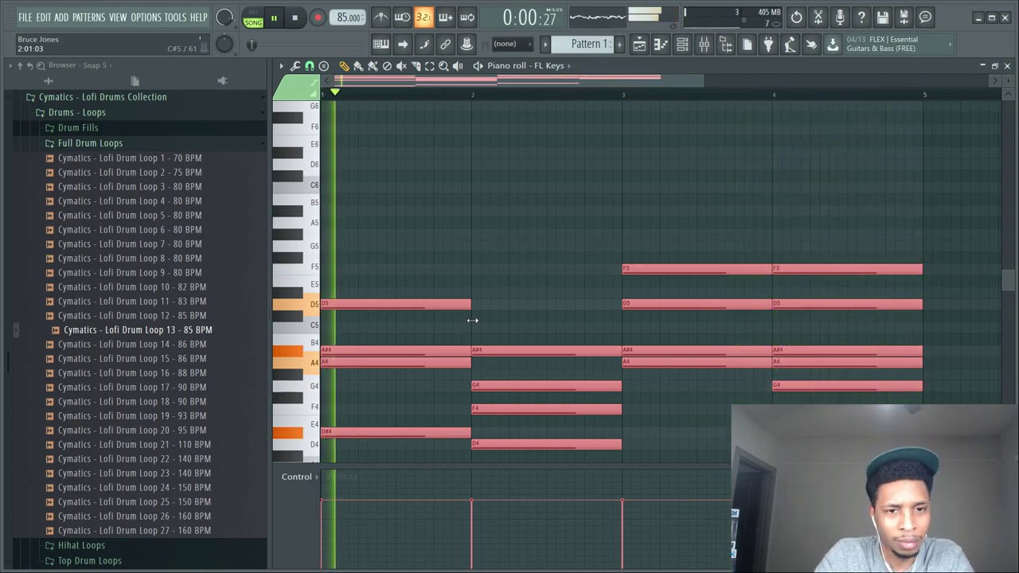
key("space")
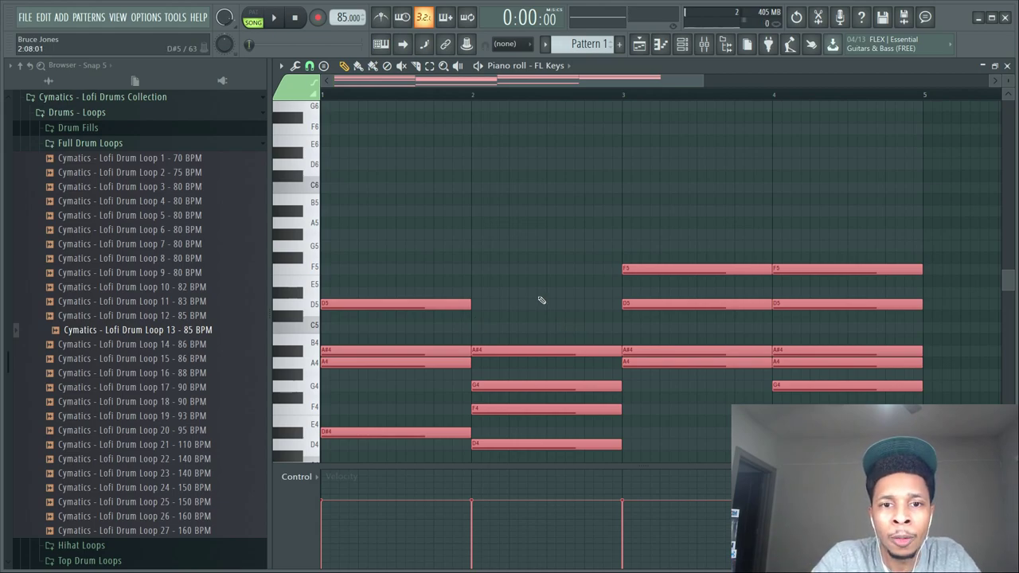
- Open the Scaler 2 plugin and delete all chords from its pattern
scroll(541, 300, "down", 5)
key("F6")
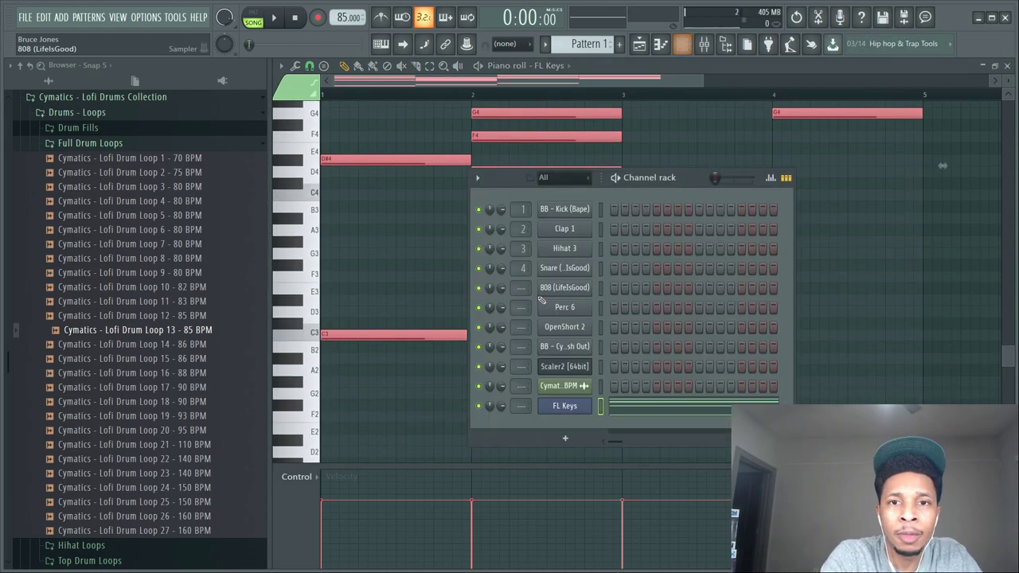
left_click(574, 366)
left_click_drag(333, 66, 861, 70)
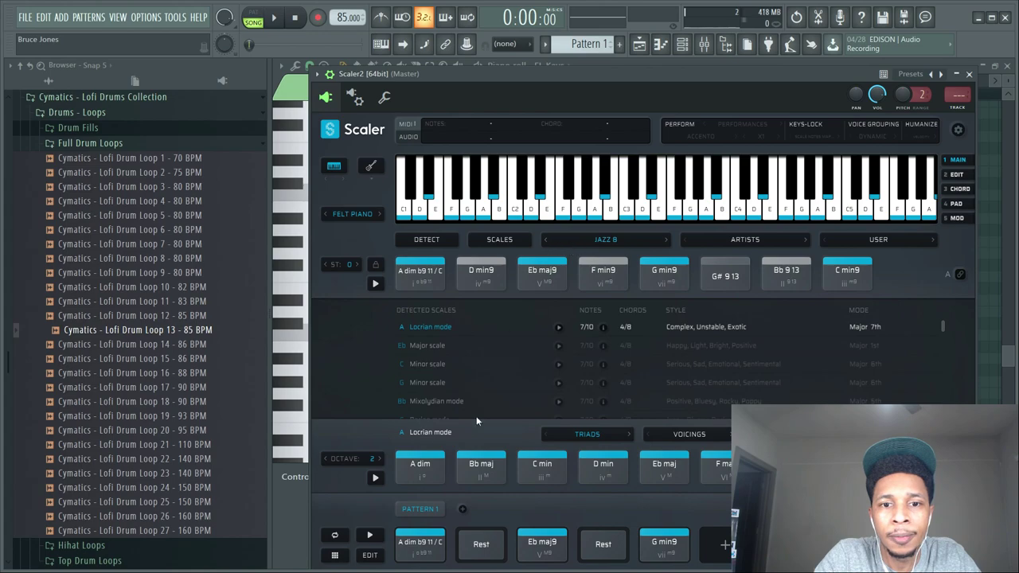
left_click_drag(688, 508, 398, 513)
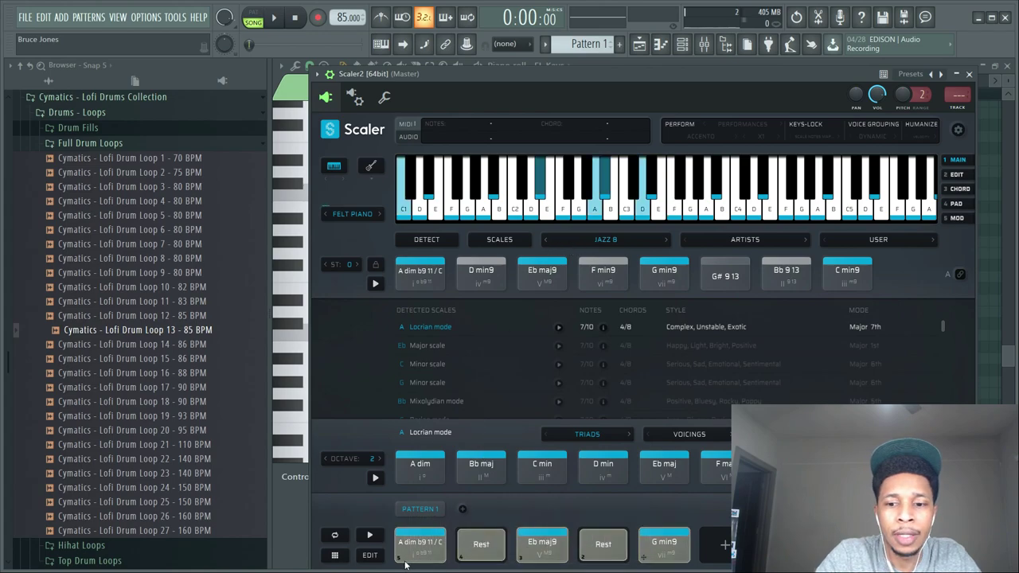
key("Delete")
- Switch the chord set from Jazz 8 to Jazz 7 and the pads from triads to 7ths
left_click(608, 195)
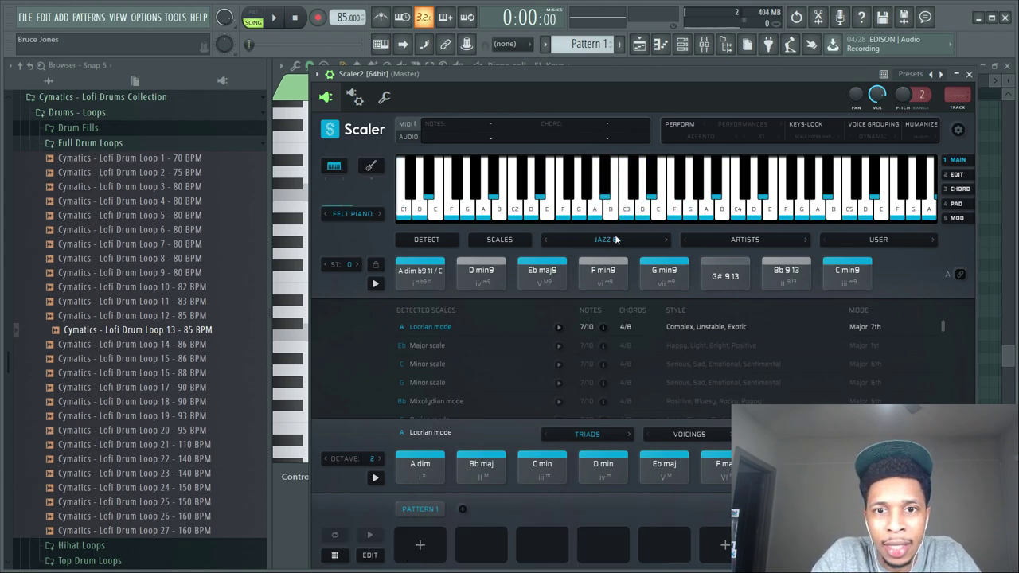
left_click(545, 239)
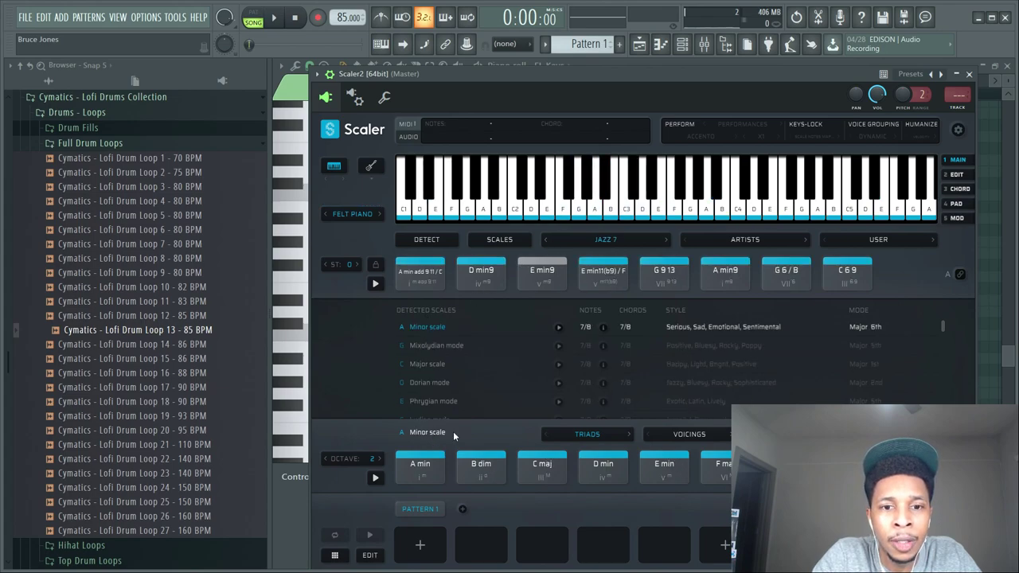
left_click_drag(591, 68, 555, 52)
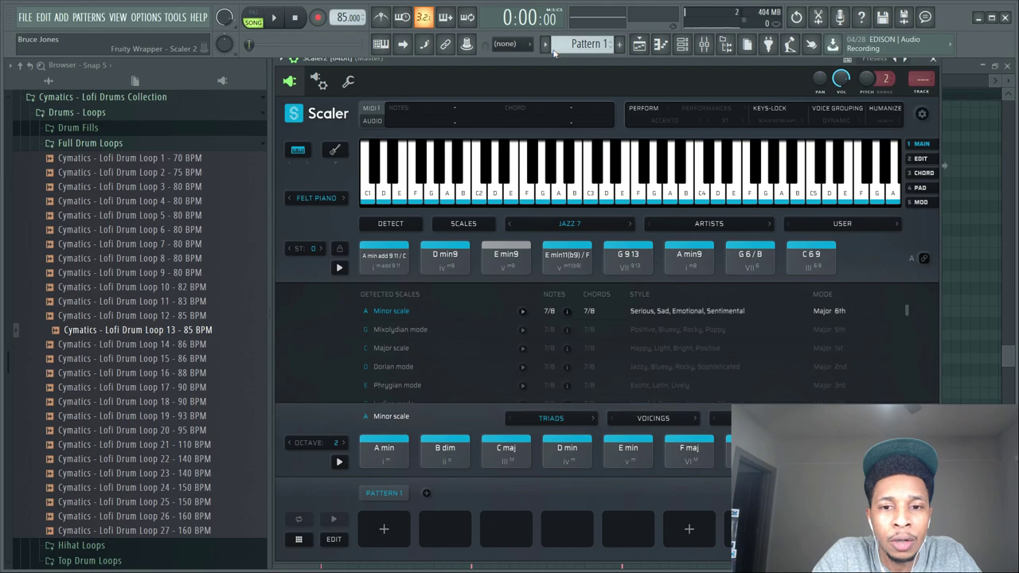
left_click(594, 418)
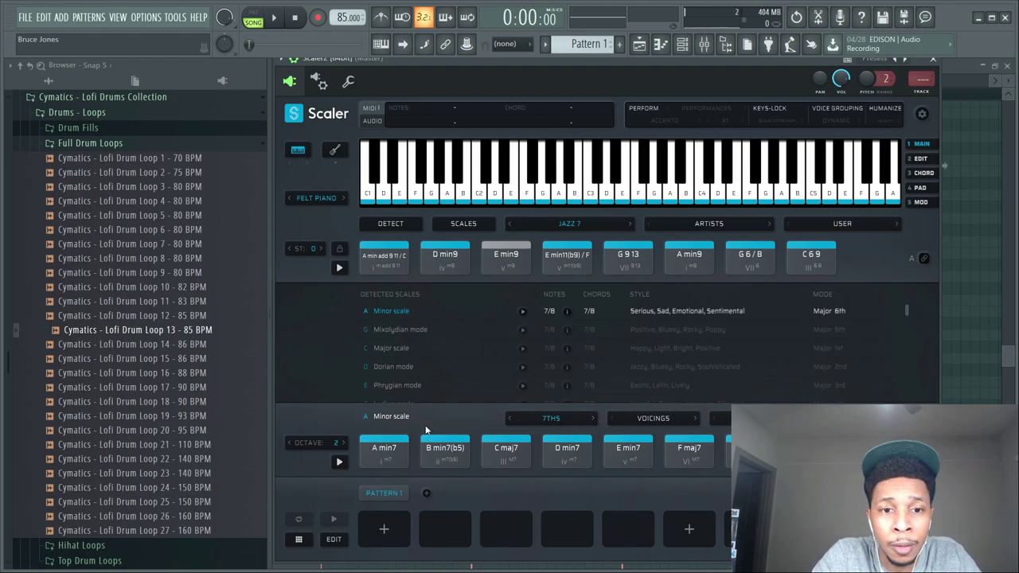
- Place B min7(b5), E min7 and A min7 in the pattern with rests between them
left_click(383, 450)
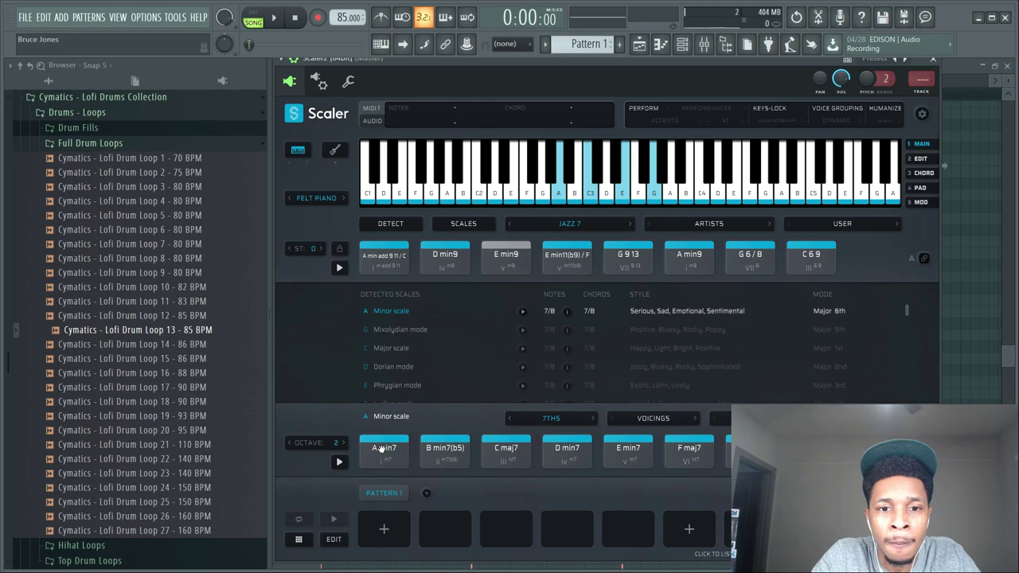
left_click(452, 450)
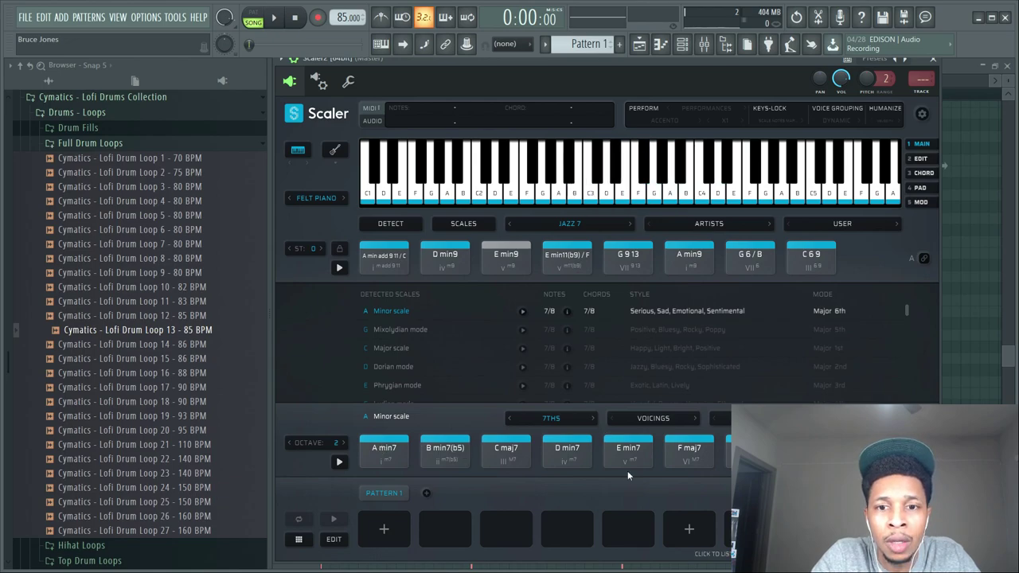
left_click_drag(444, 450, 382, 526)
left_click(628, 449)
left_click_drag(627, 449, 506, 527)
left_click_drag(384, 450, 629, 525)
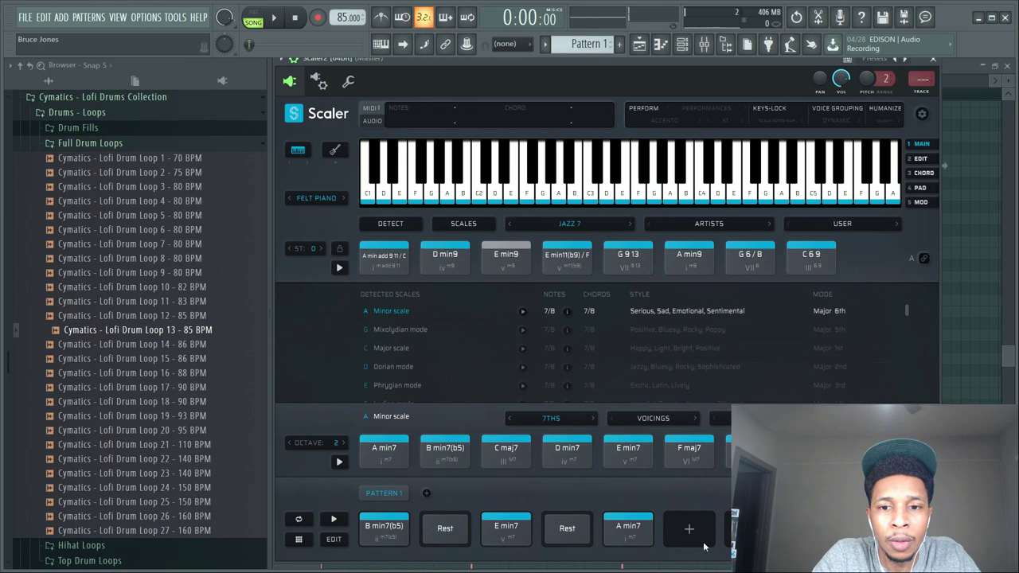
left_click(651, 518)
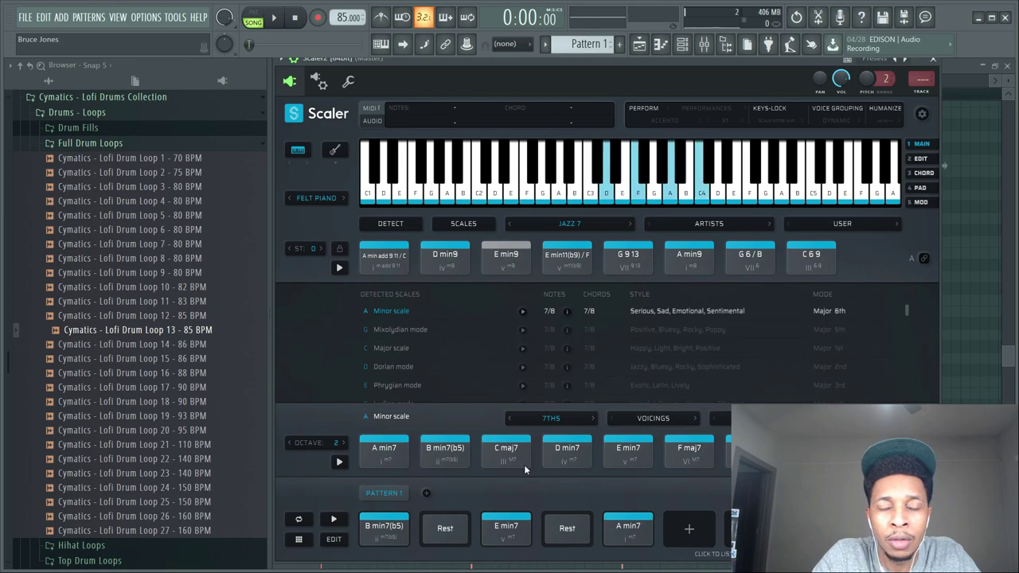
- Switch pads back to diatonic triads, add a trailing rest after A min7, and move Scaler aside
left_click(693, 420)
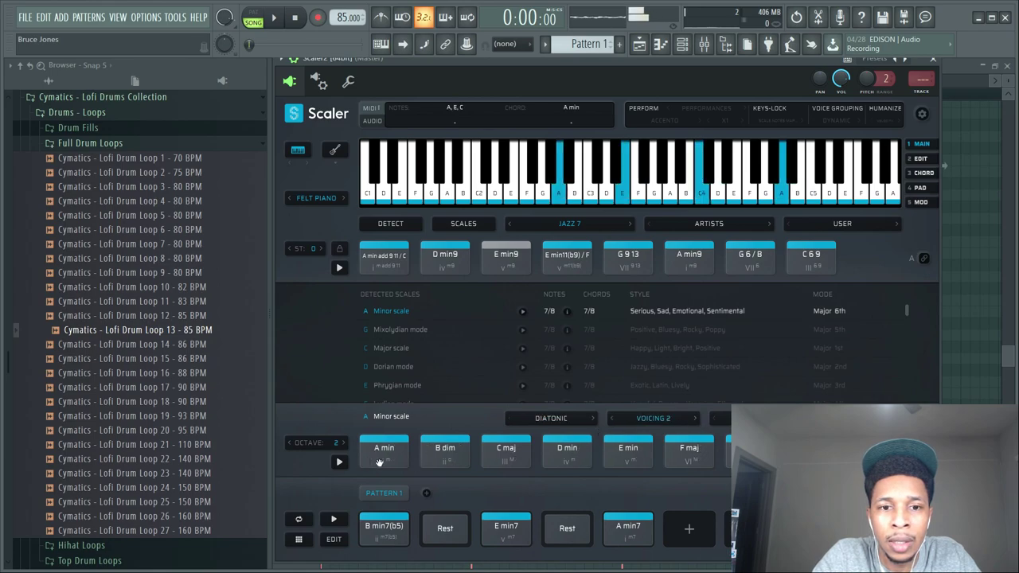
left_click(614, 531)
left_click(387, 448)
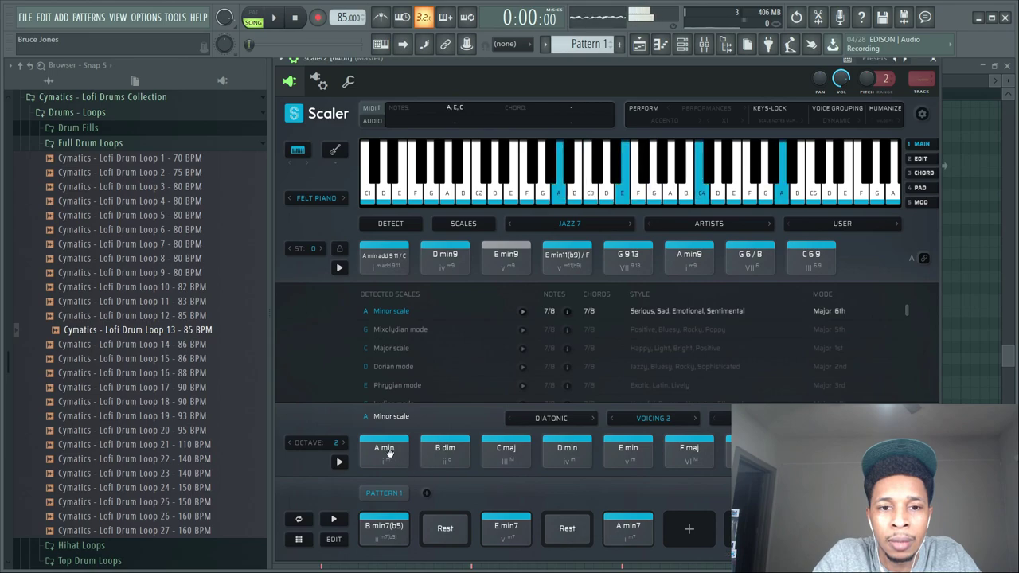
left_click(689, 528)
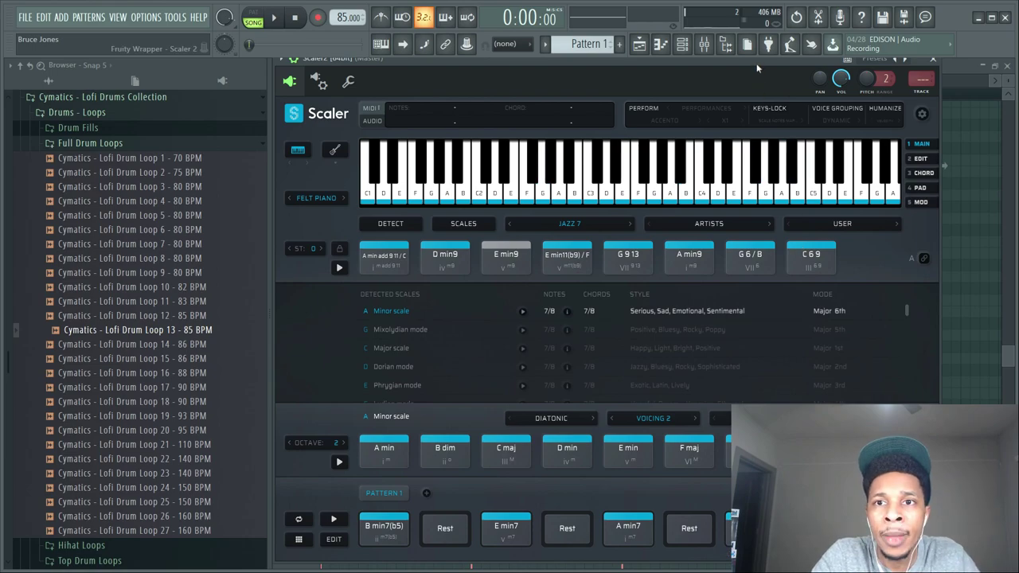
left_click_drag(756, 63, 335, 68)
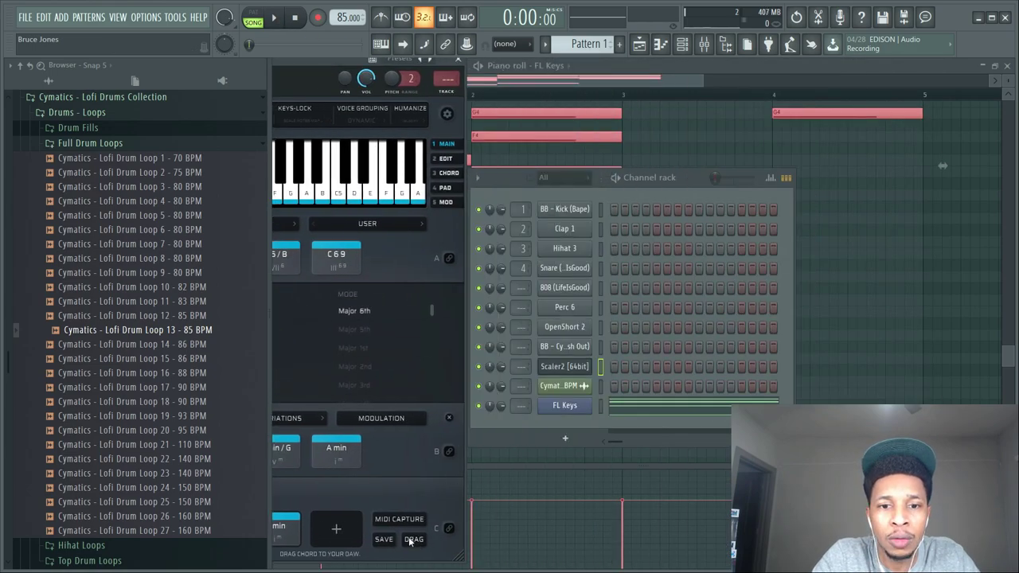
- Paste the Scaler chord notes into FL Keys and lengthen all of them
left_click(642, 409)
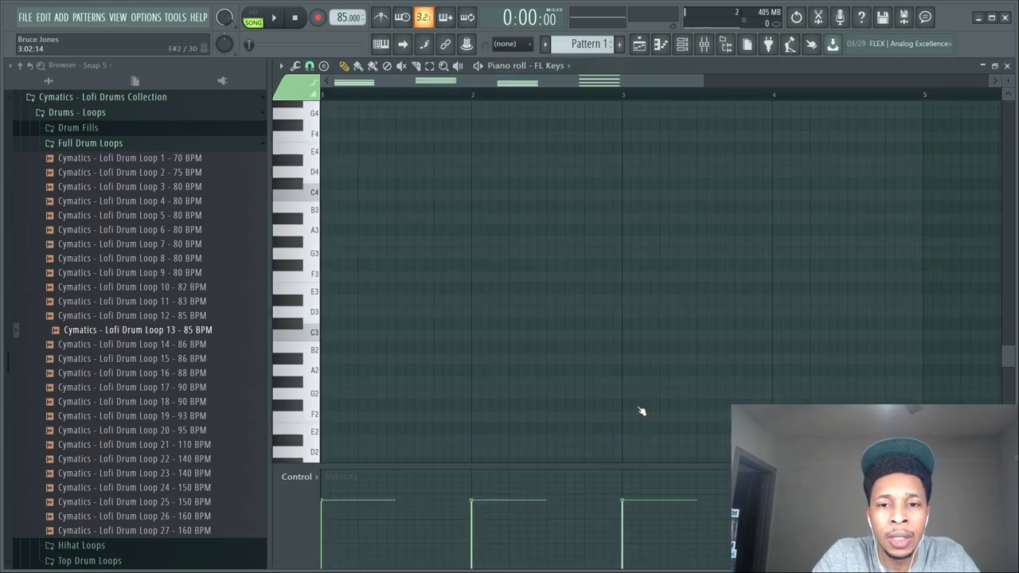
key("ctrl+v")
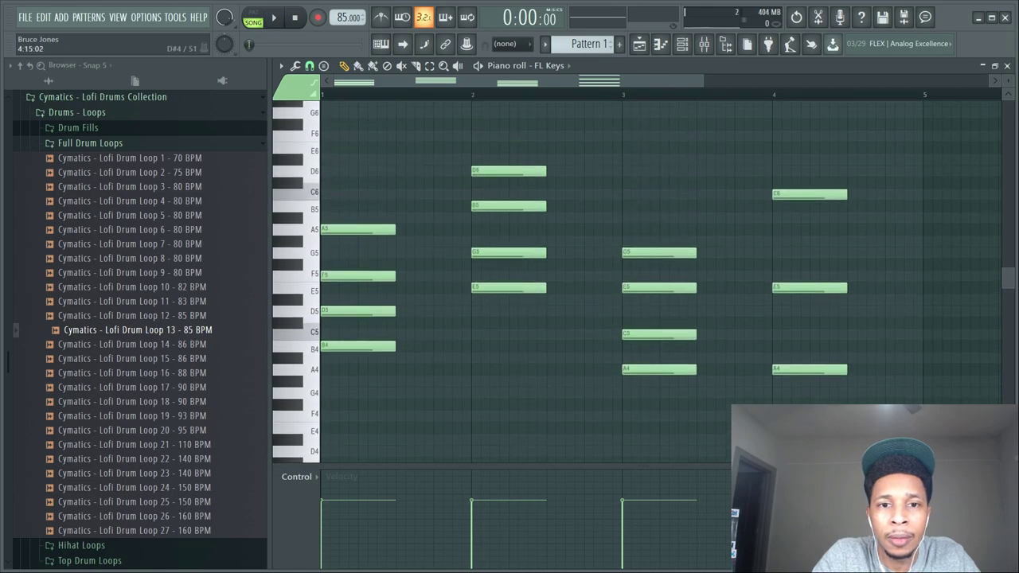
left_click_drag(379, 131, 762, 261)
key("ctrl+a")
scroll(865, 257, "down", 3)
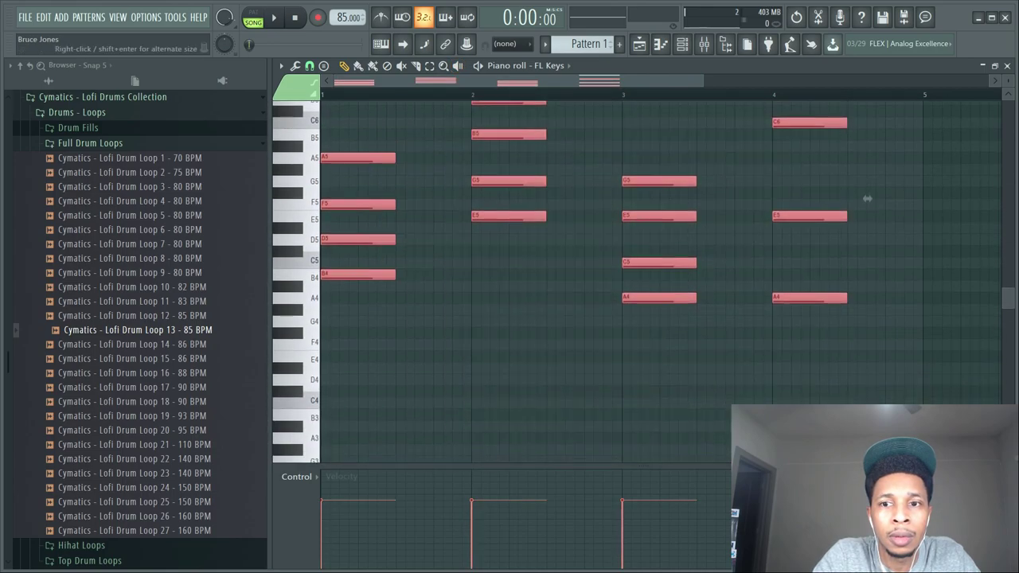
scroll(865, 208, "up", 4)
left_click_drag(393, 403, 466, 417)
- Highlight the A minor scale rows in the piano roll and play the progression
left_click(280, 65)
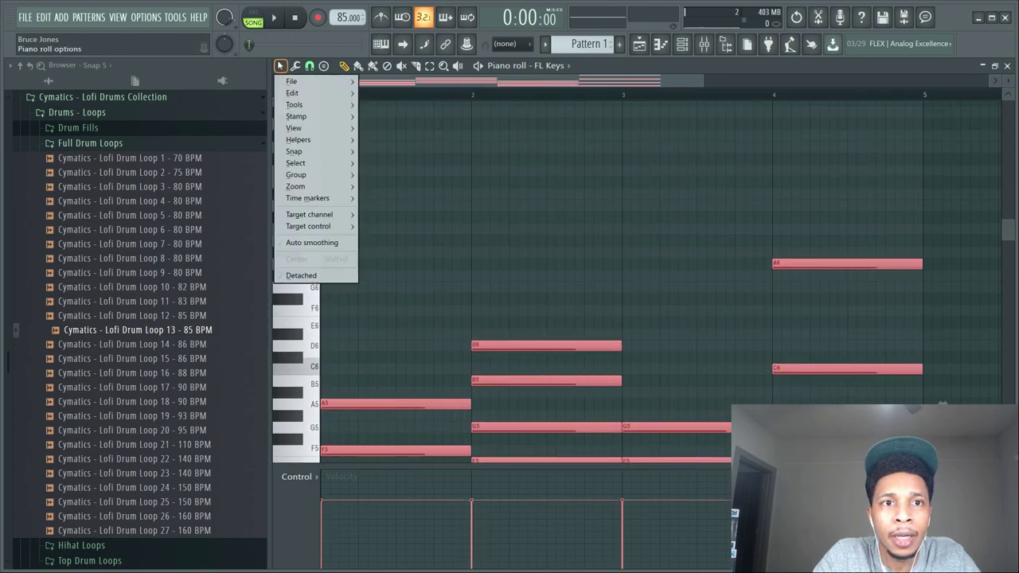
mouse_move(301, 139)
mouse_move(406, 155)
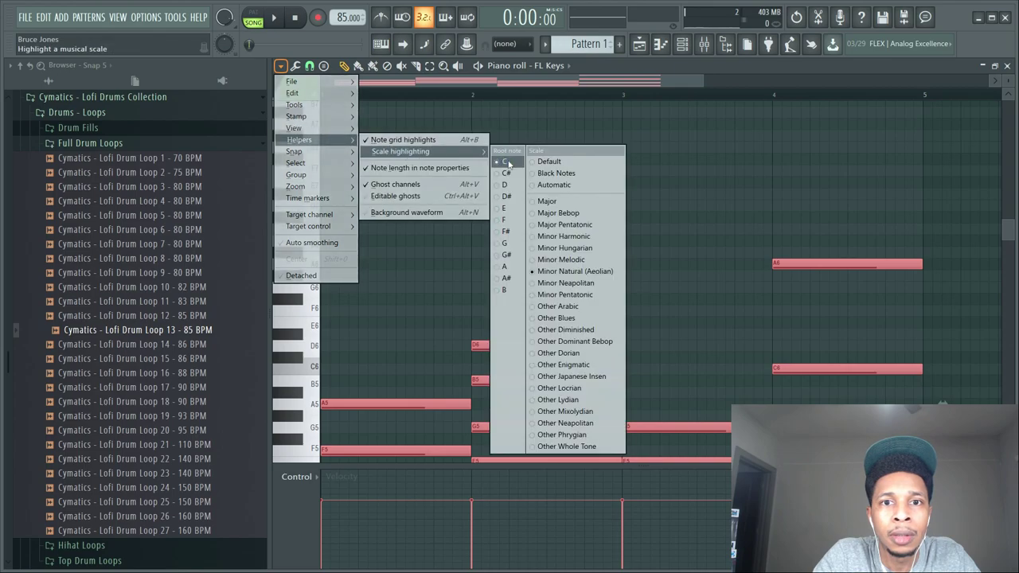
left_click(516, 267)
key("space")
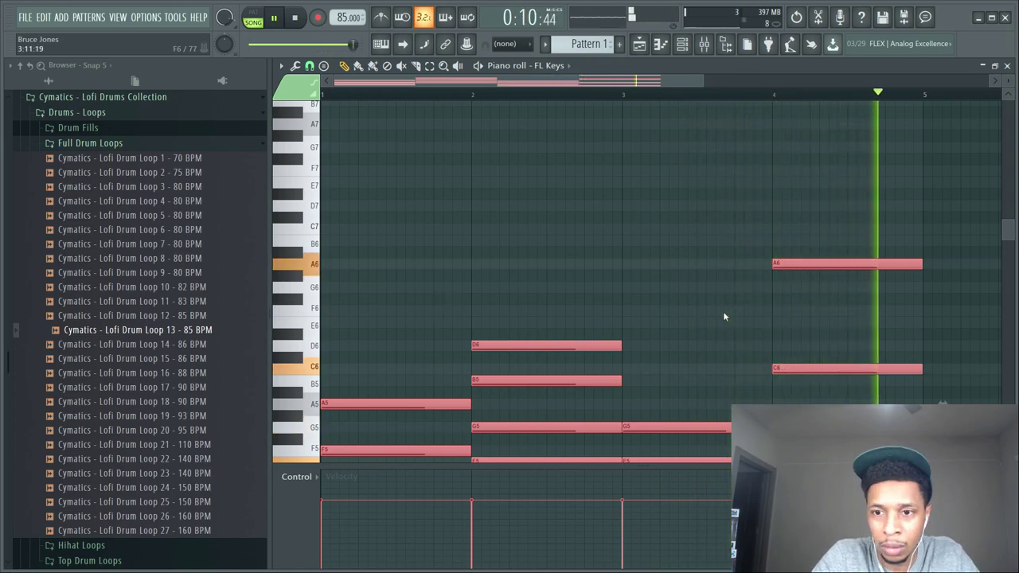
key("space")
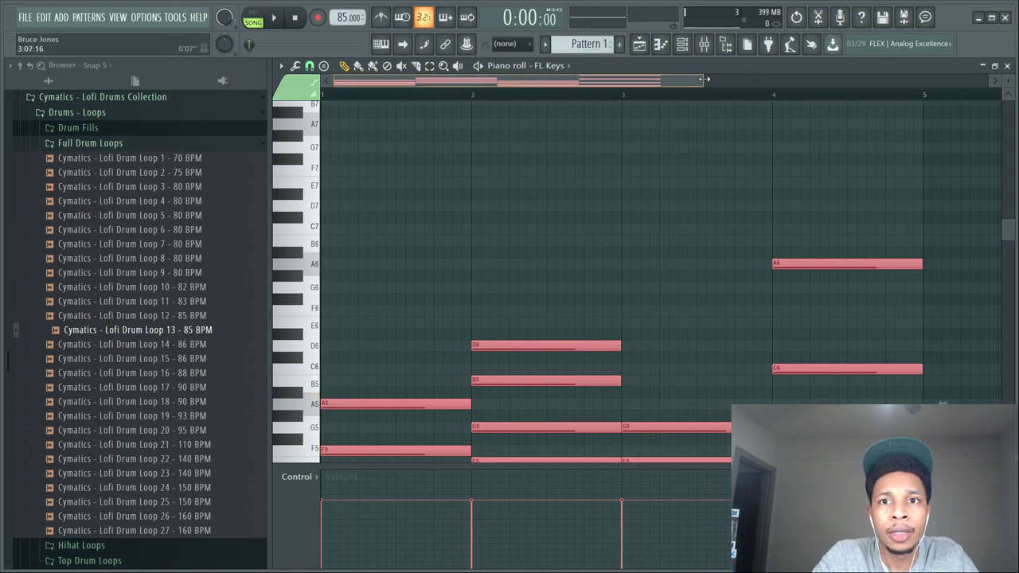
- Duplicate the chords so the progression repeats from bar 5
left_click_drag(703, 79, 853, 80)
scroll(498, 278, "down", 8)
scroll(498, 278, "up", 5)
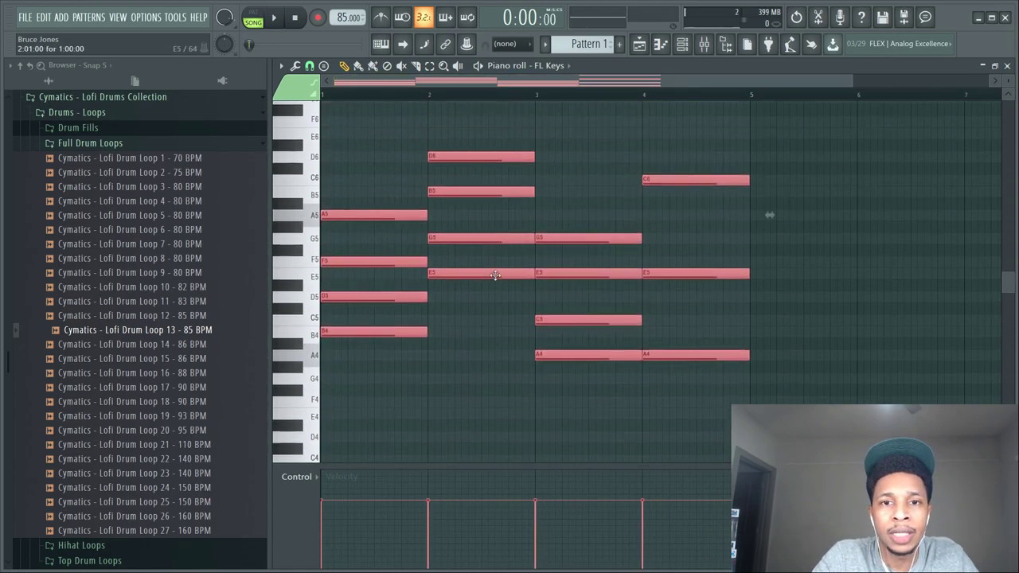
left_click_drag(322, 329, 756, 346)
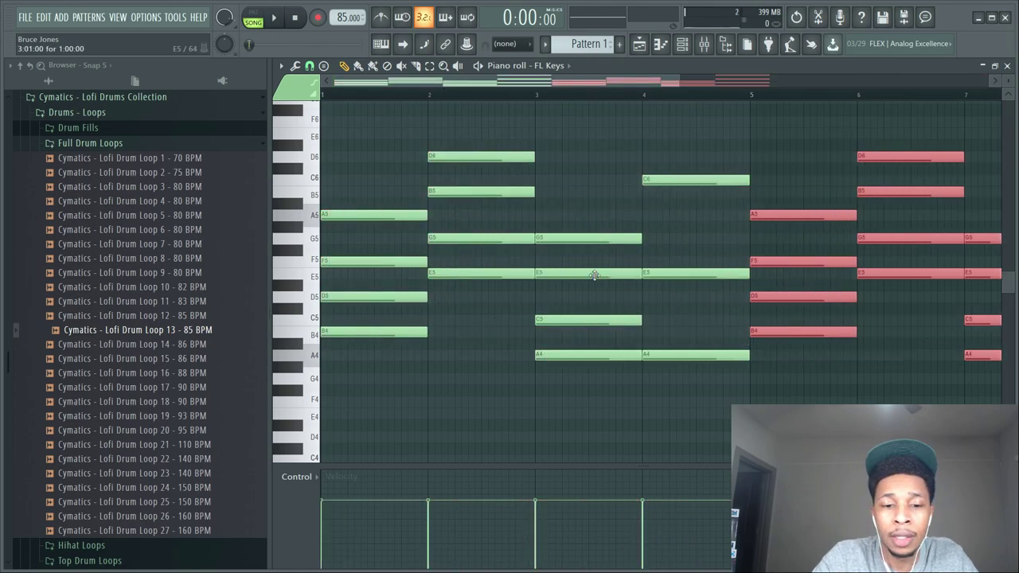
key("F6")
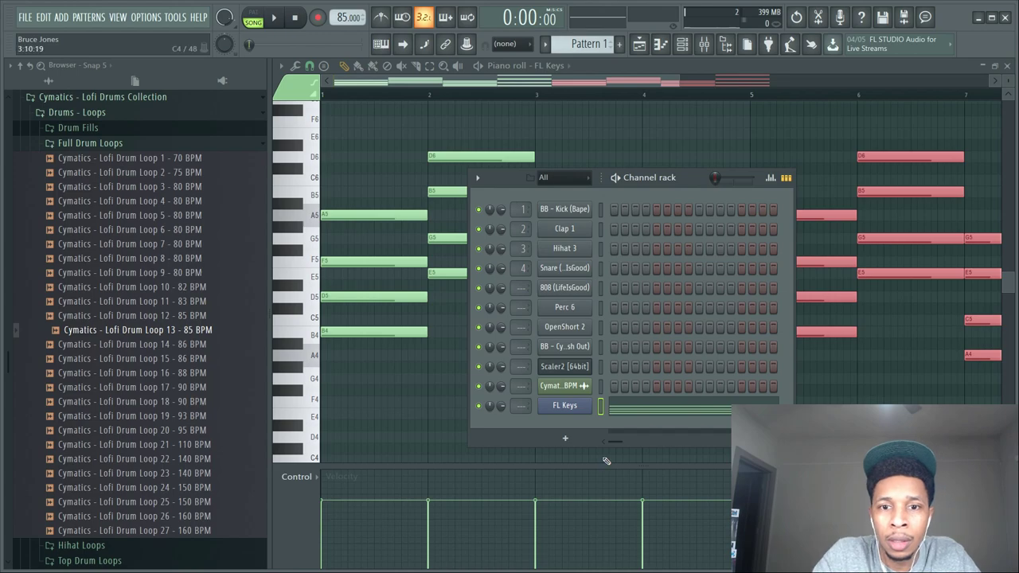
- Clone the FL Keys channel as FL Keys #2 and open it in the piano roll
right_click(563, 407)
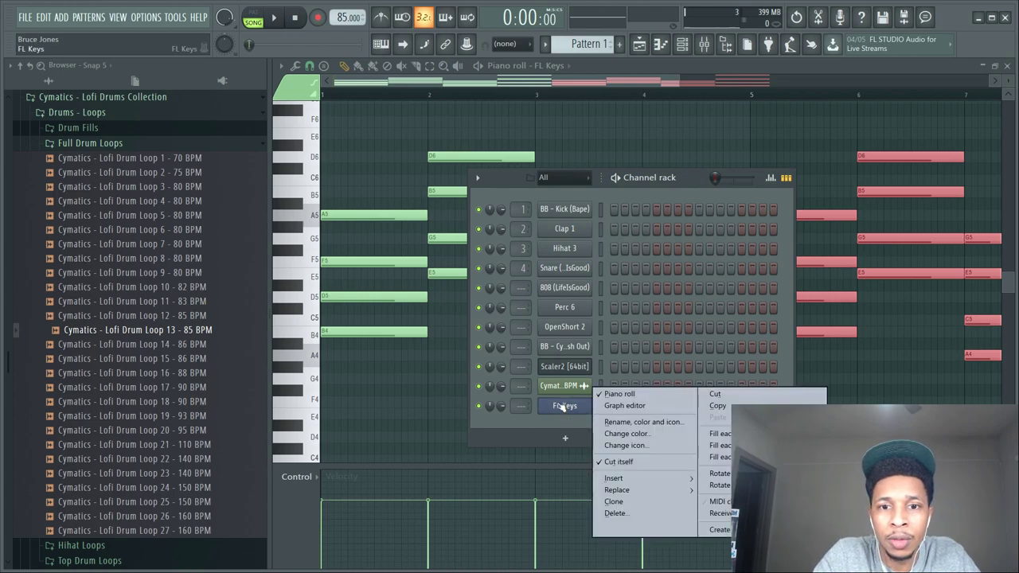
left_click(614, 499)
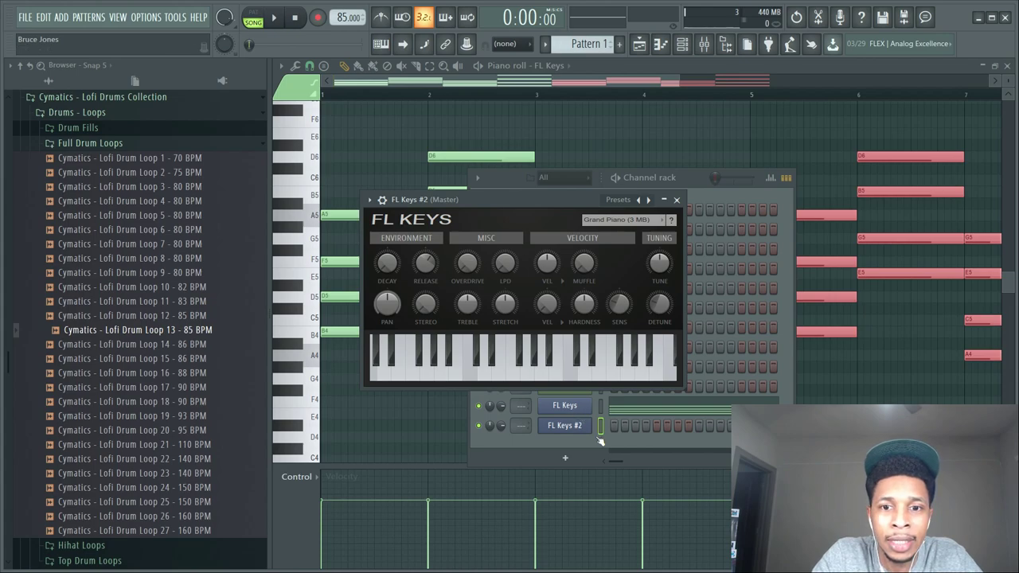
left_click(604, 439)
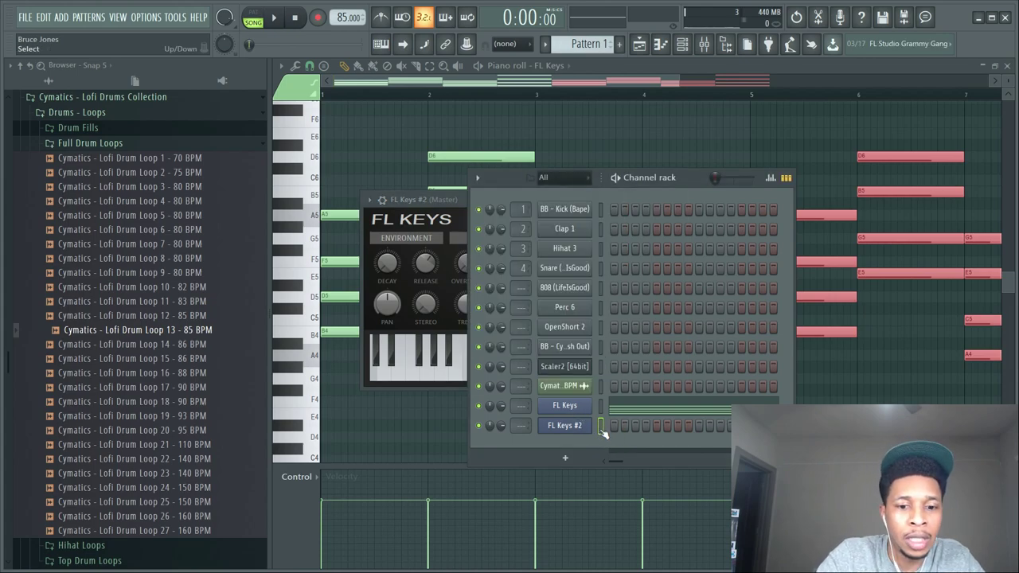
left_click(602, 431)
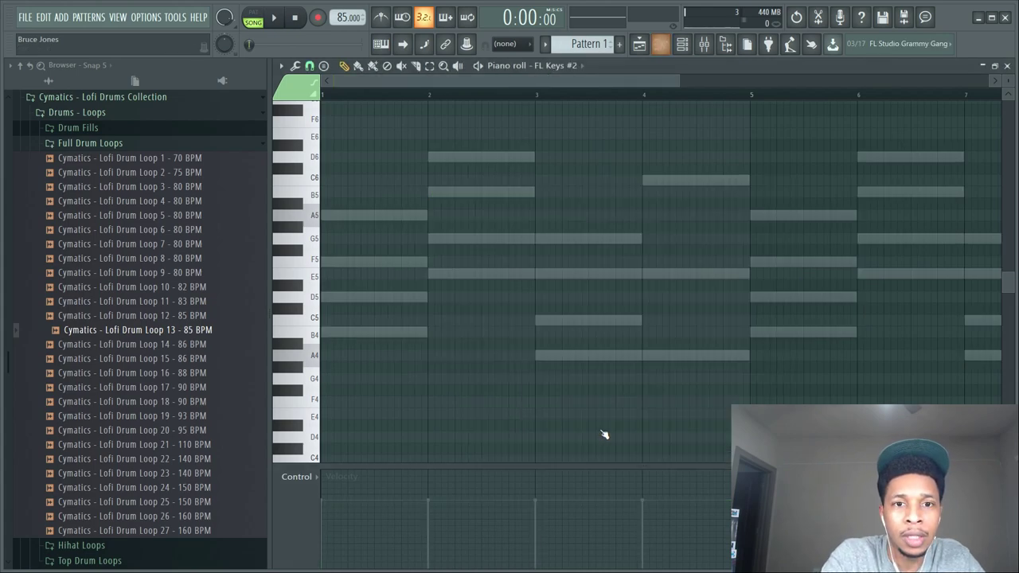
- Draw a soft melody A5, G5, F5, D5, C5, D5, E5, A5 at 39% velocity
left_click(375, 216)
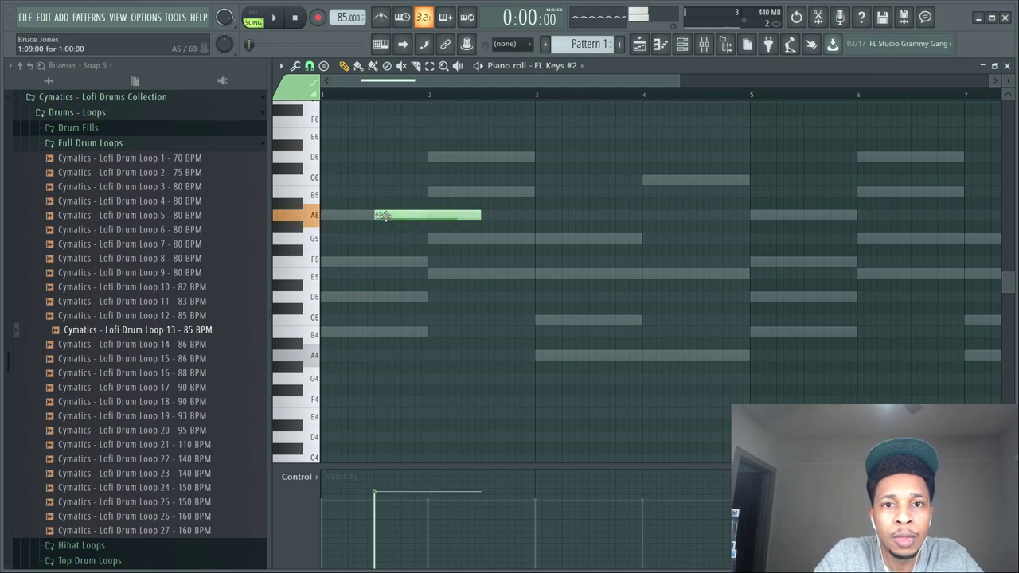
left_click_drag(392, 543, 392, 533)
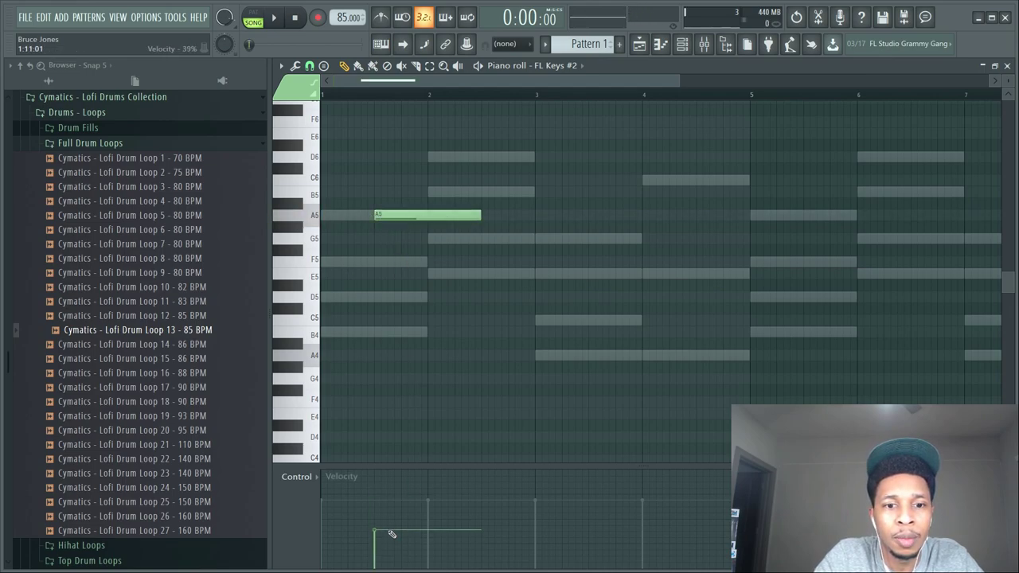
left_click(402, 240)
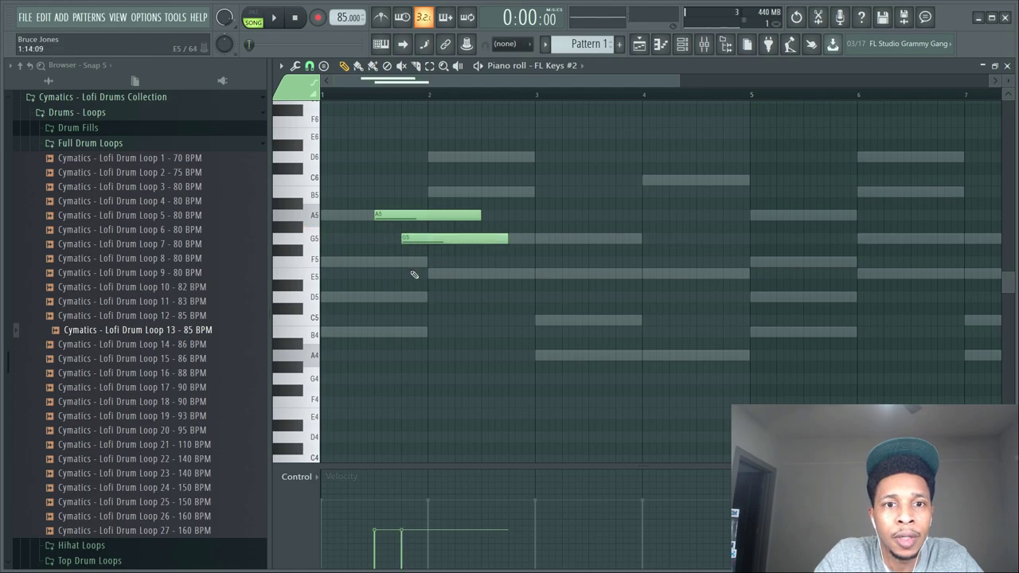
left_click(415, 264)
key("space")
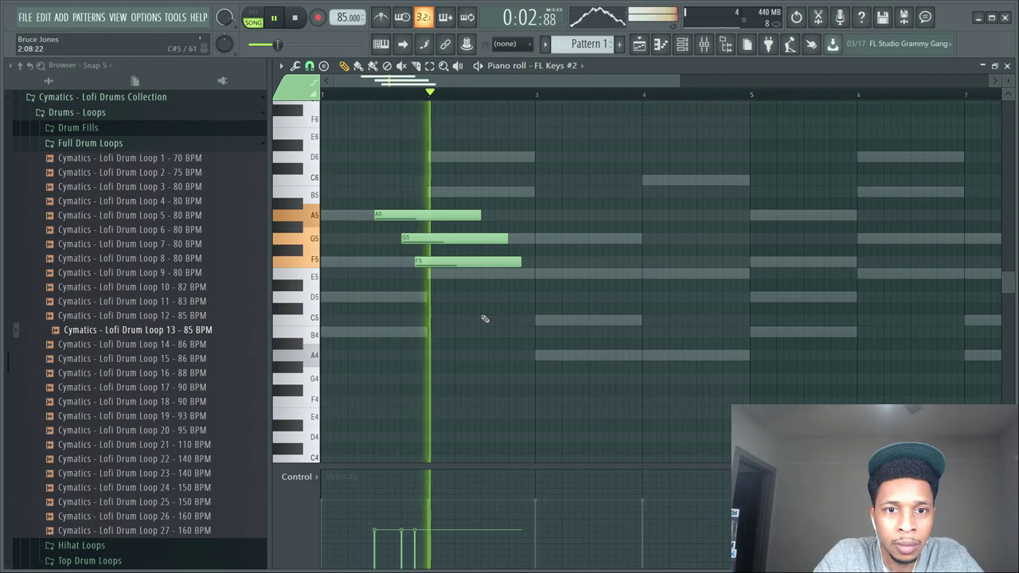
left_click(483, 299)
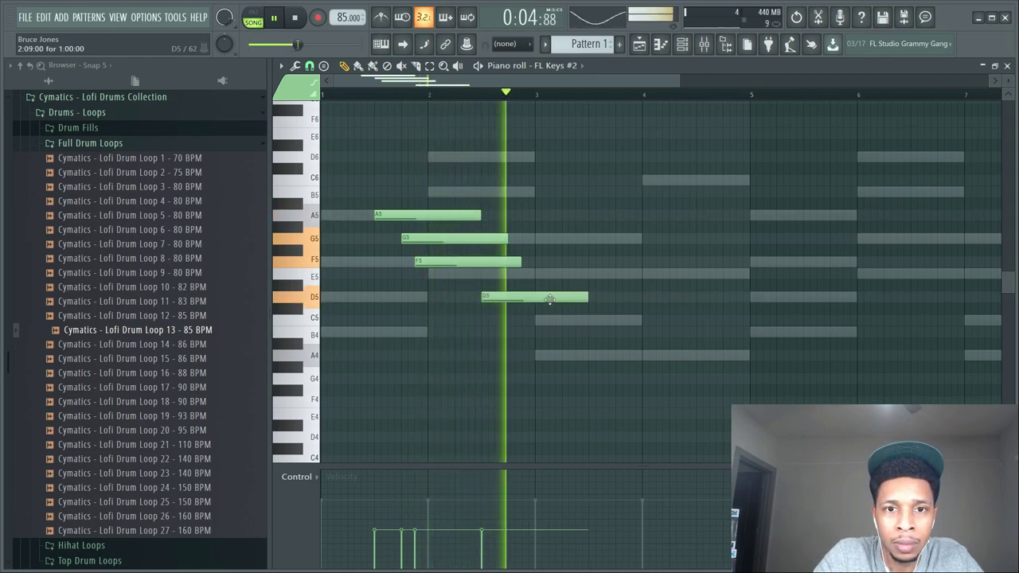
left_click(596, 320)
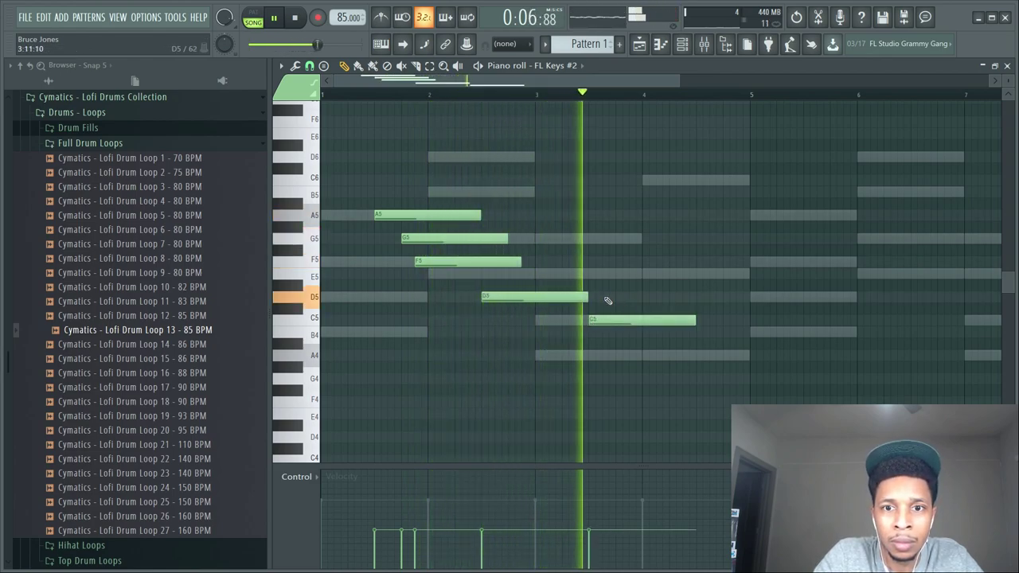
left_click(609, 296)
left_click(631, 274)
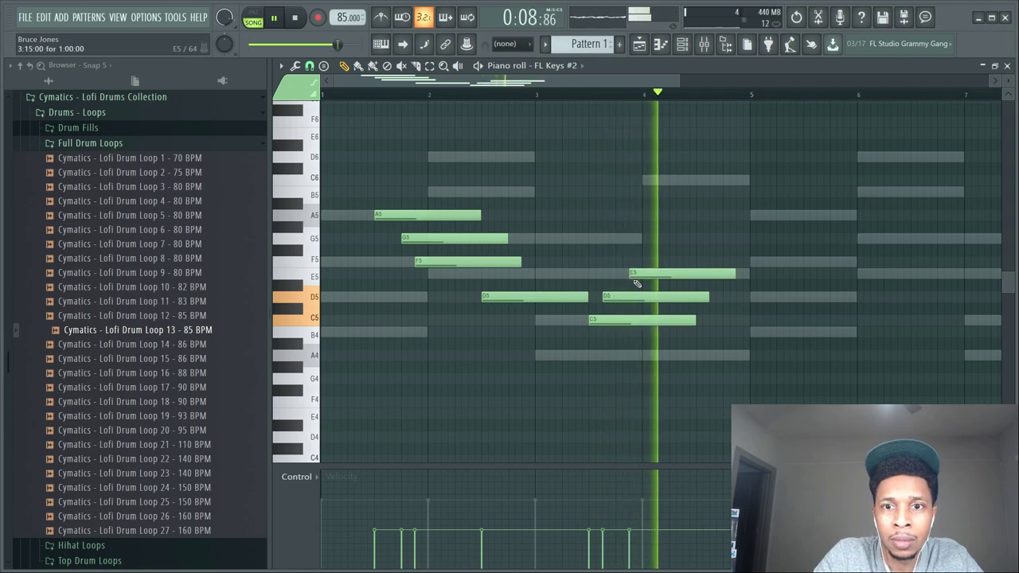
left_click(705, 215)
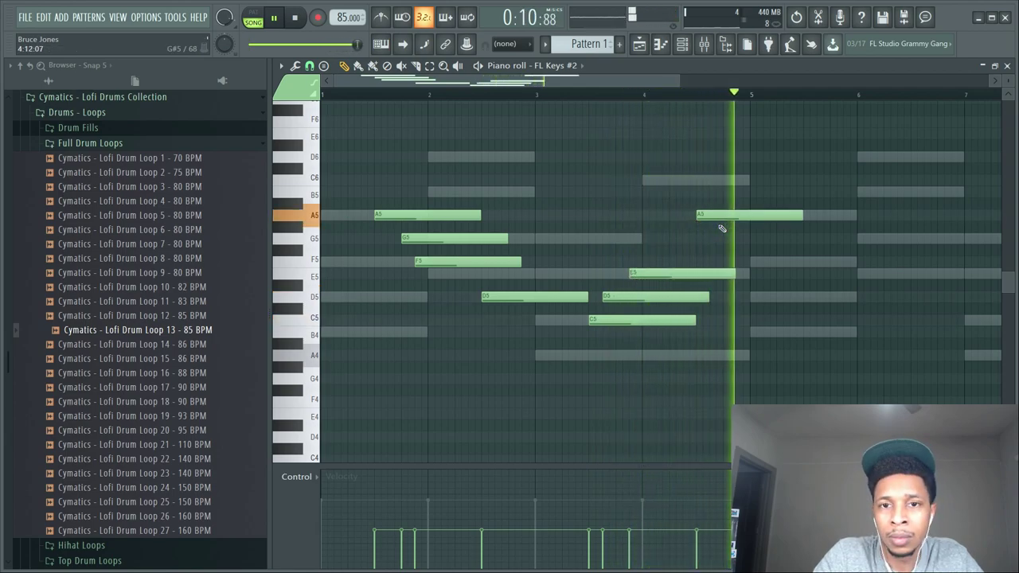
- Copy the eight-note phrase to repeat from bar 5 and shorten the A5 near bar 4.5
left_click_drag(379, 141, 713, 393)
left_click_drag(434, 235, 827, 253)
left_click(801, 216)
left_click_drag(800, 216, 742, 217)
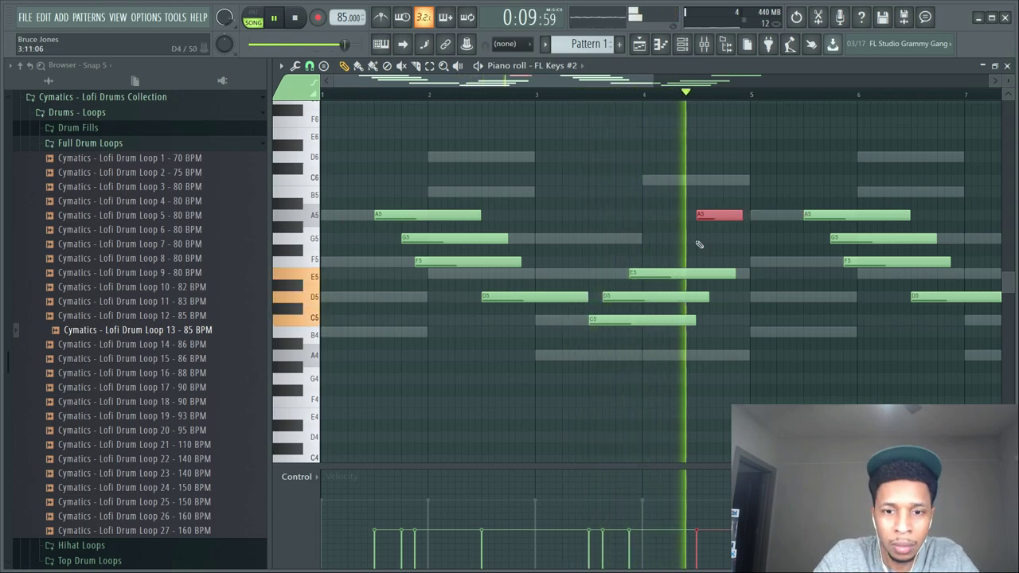
key("space")
key("F6")
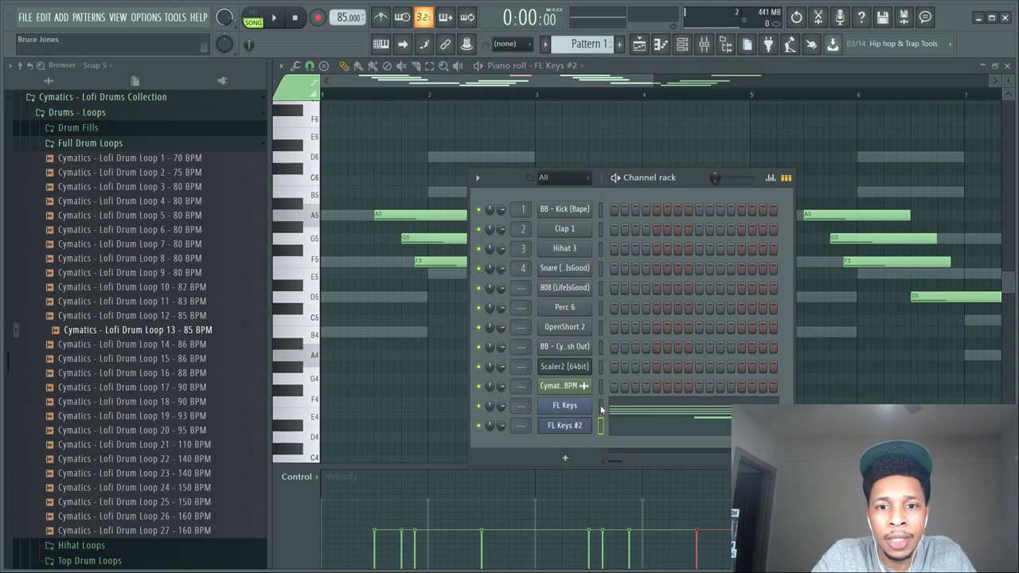
- Move the FL Keys channels up, then load iZotope Vinyl's Classic Lo-Fi preset and audition it
key("alt+Up")
key("alt+Up")
key("alt+Up")
key("alt+Up")
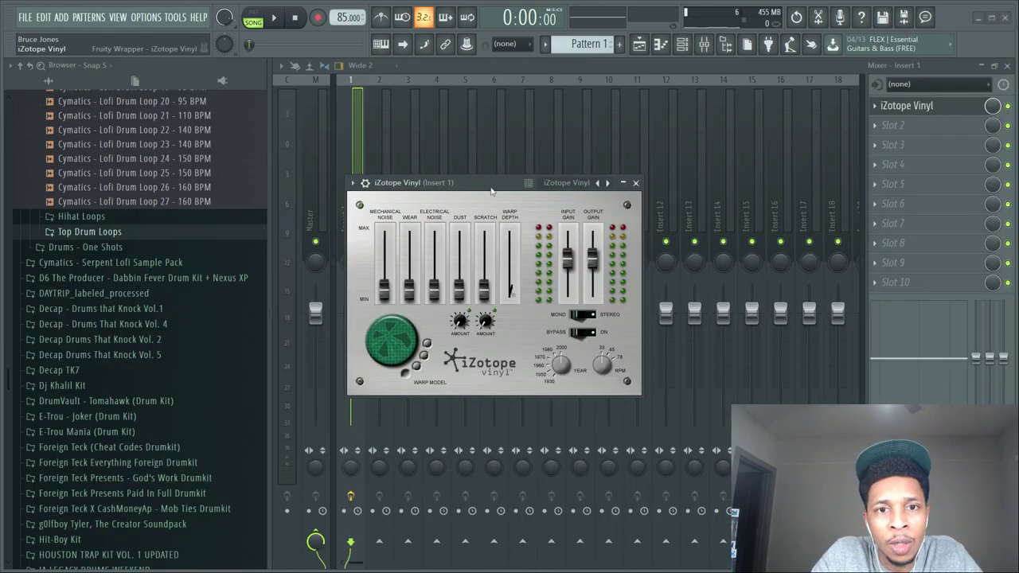
left_click_drag(482, 181, 656, 172)
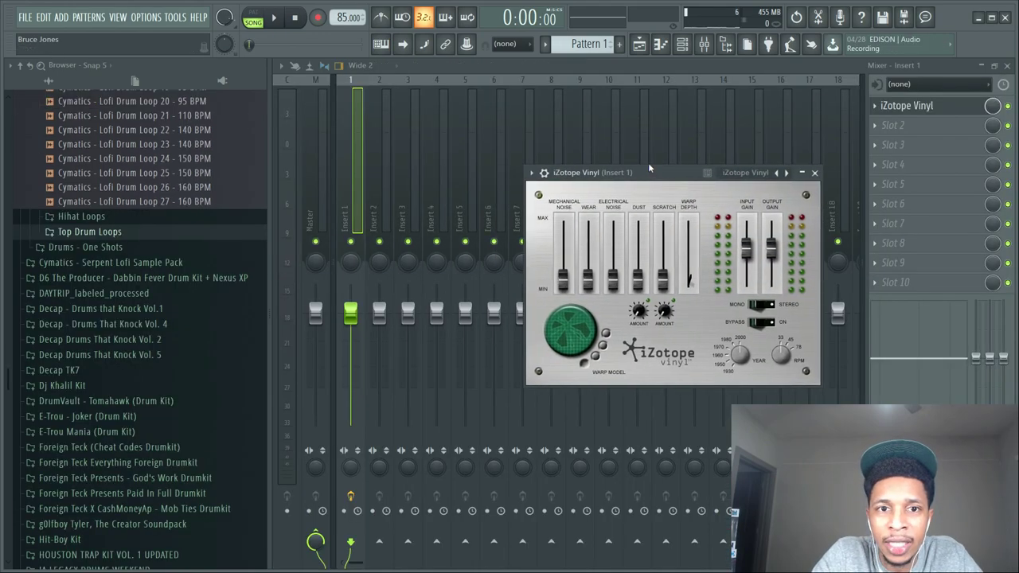
left_click(753, 172)
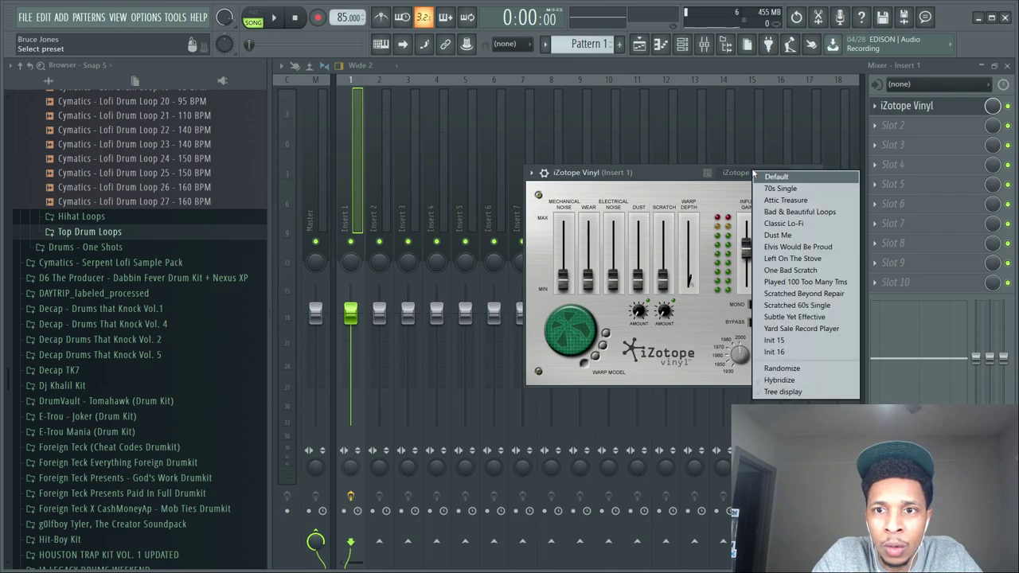
left_click(784, 223)
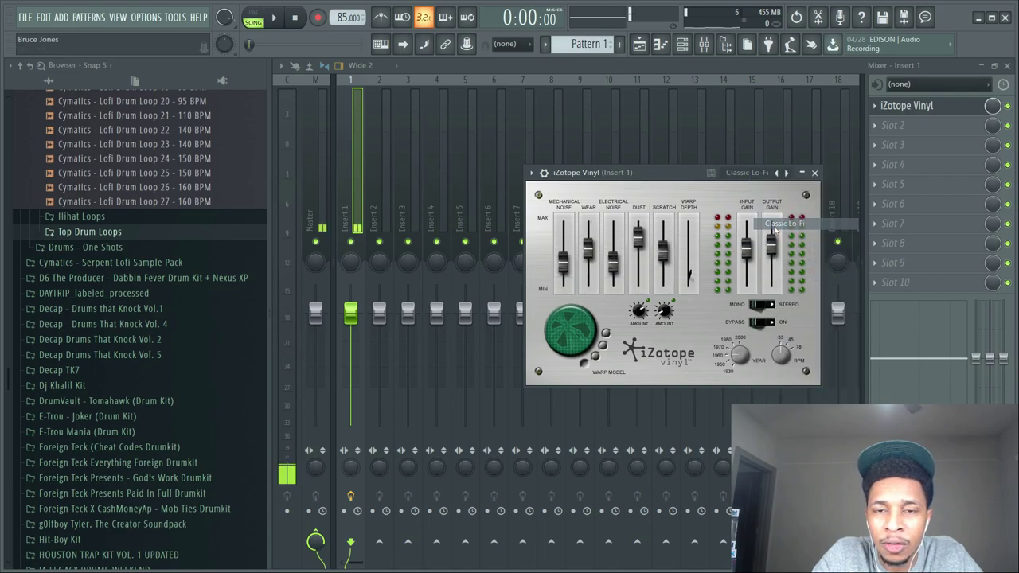
key("space")
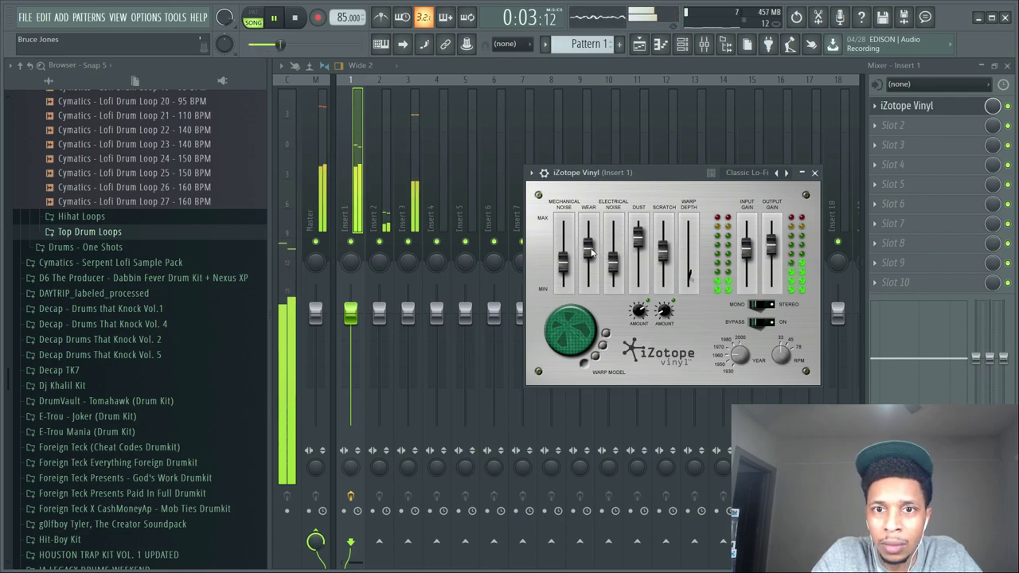
key("space")
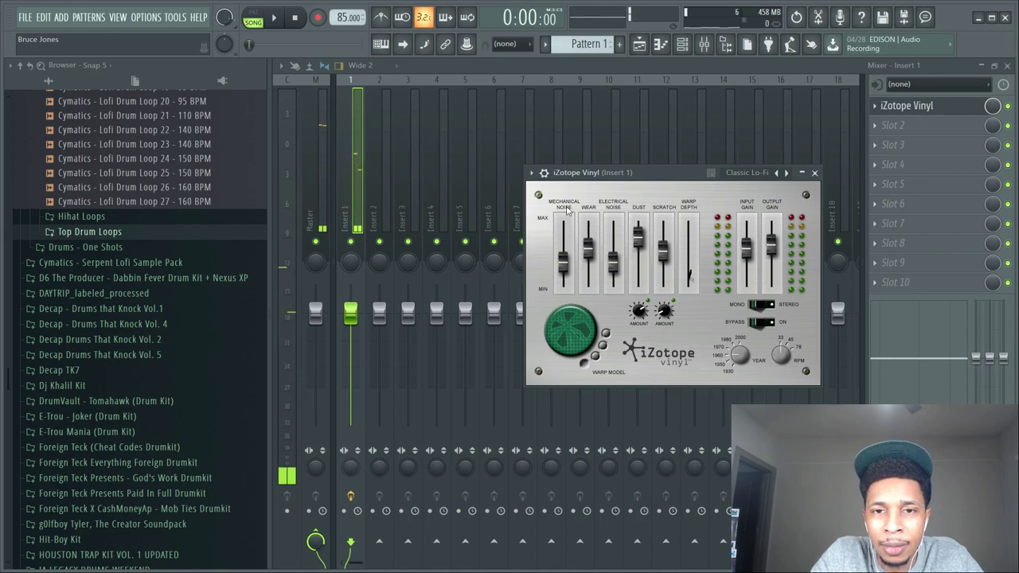
- Lower Vinyl mechanical noise to -21.84 dB and scratch to -17.14 dB, audition, then bypass it
left_click_drag(563, 259, 563, 272)
left_click_drag(663, 253, 675, 263)
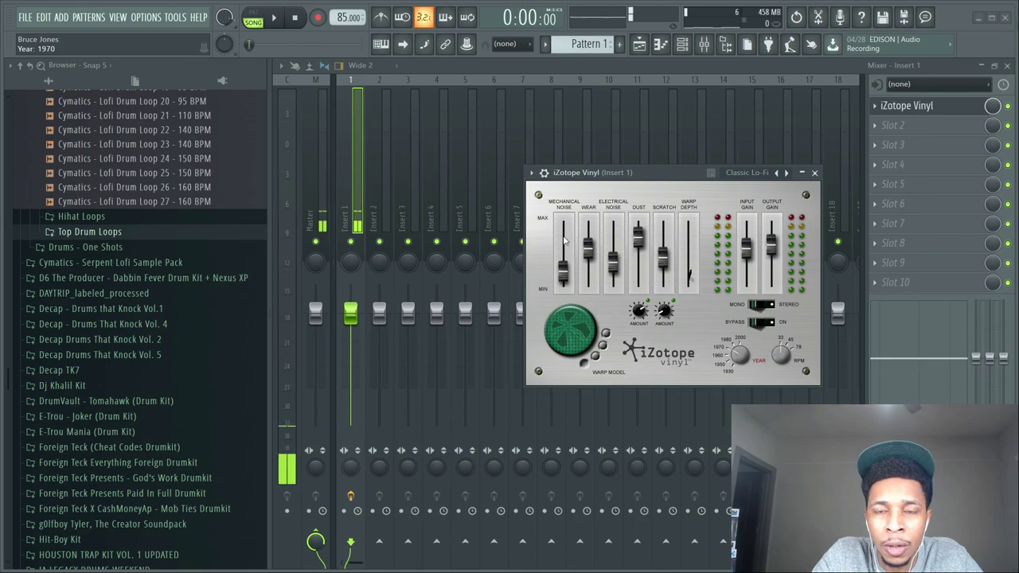
left_click(275, 16)
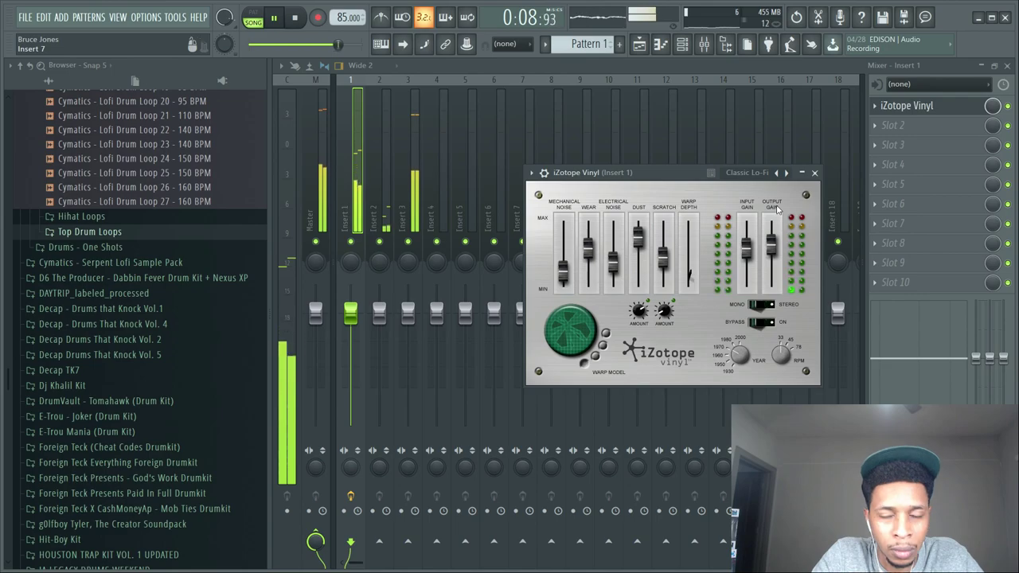
left_click(273, 20)
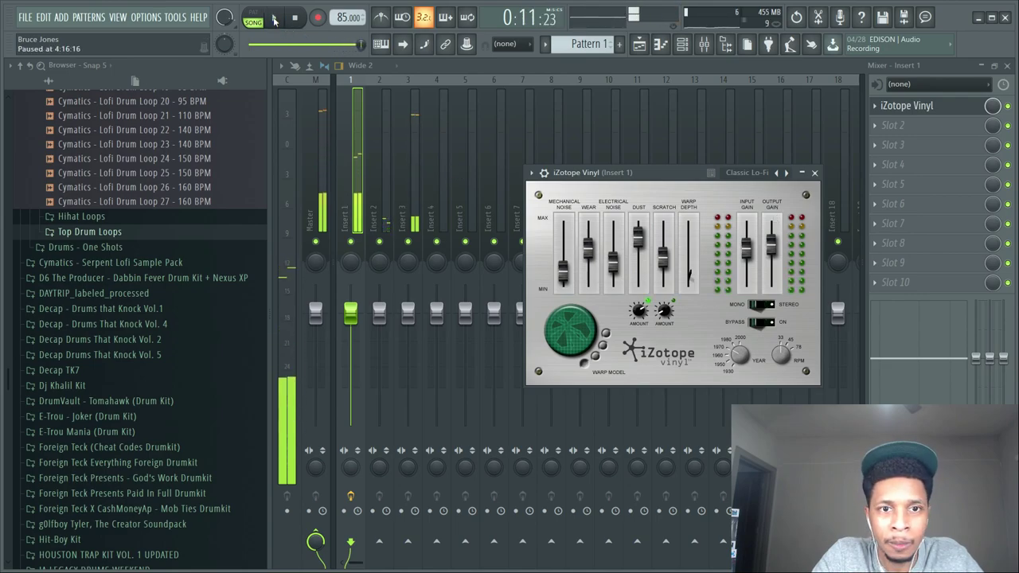
left_click(1005, 106)
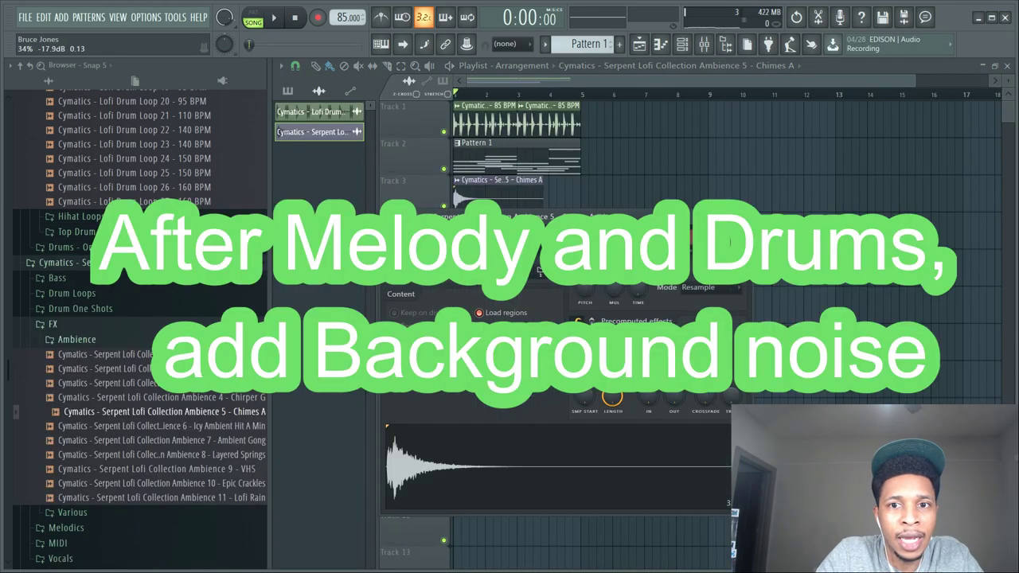
- Preview ambience samples, place Ambience 11 - Lofi Rain on Track 4, and open Pattern 1
key("Escape")
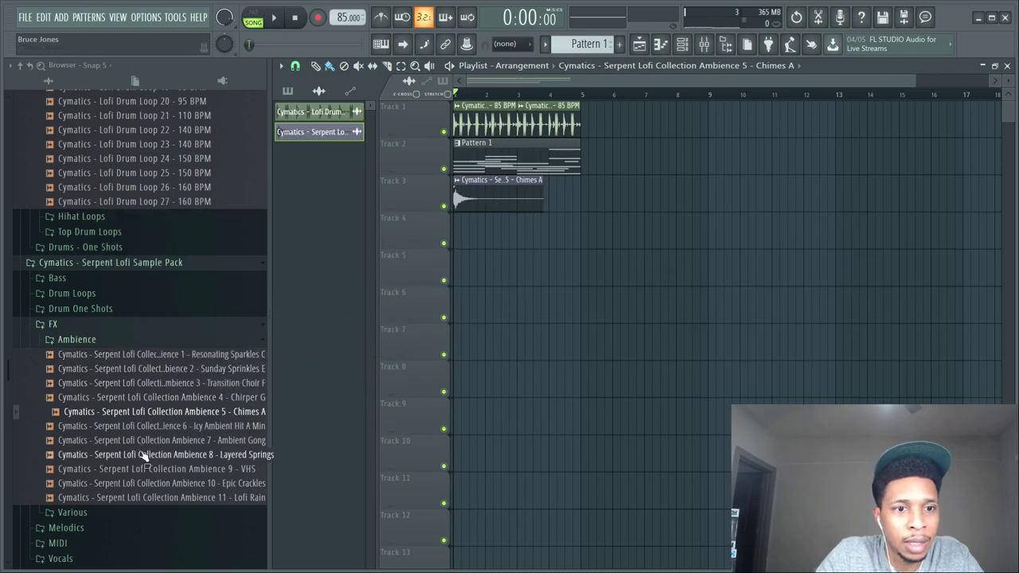
left_click(164, 469)
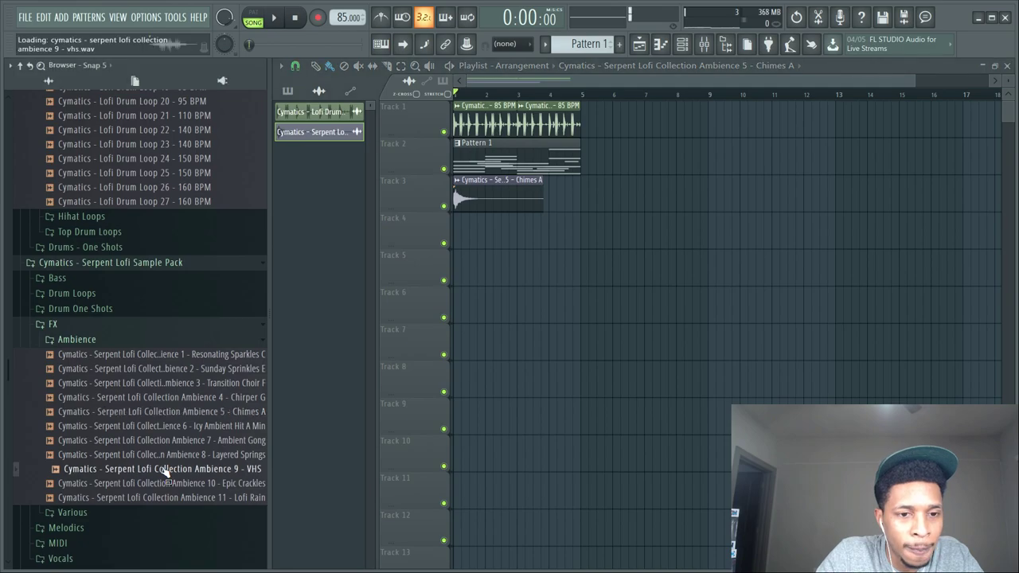
left_click(151, 497)
left_click_drag(151, 497, 464, 242)
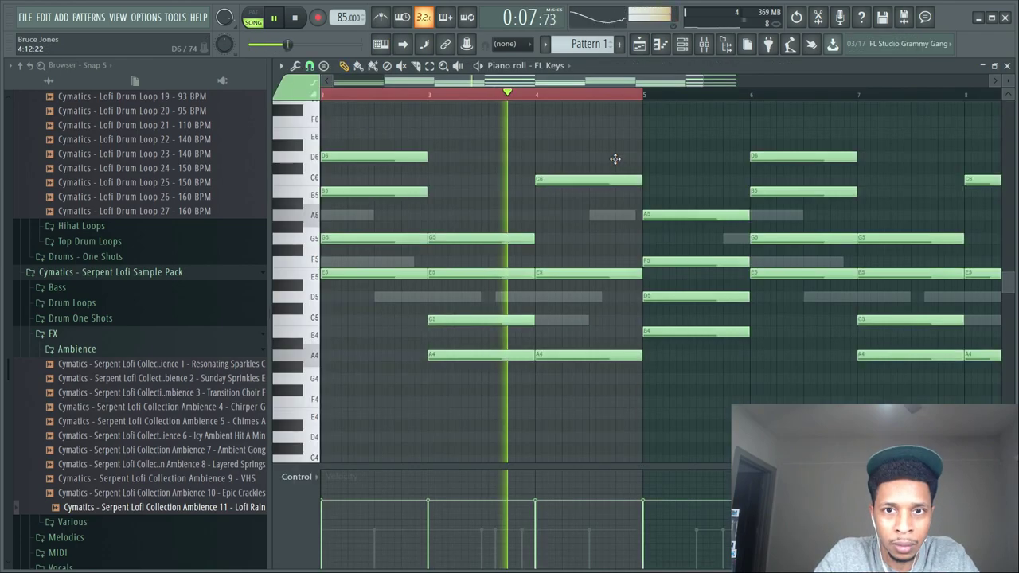
double_click(615, 159)
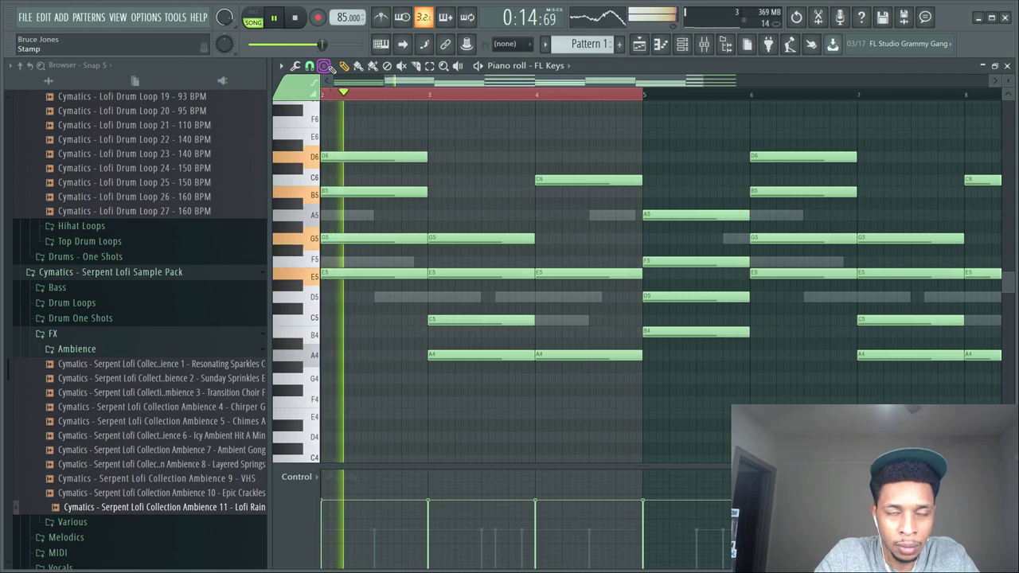
- Pause the beat and preview the Ambience 3 - Transition Choir sample
left_click(275, 18)
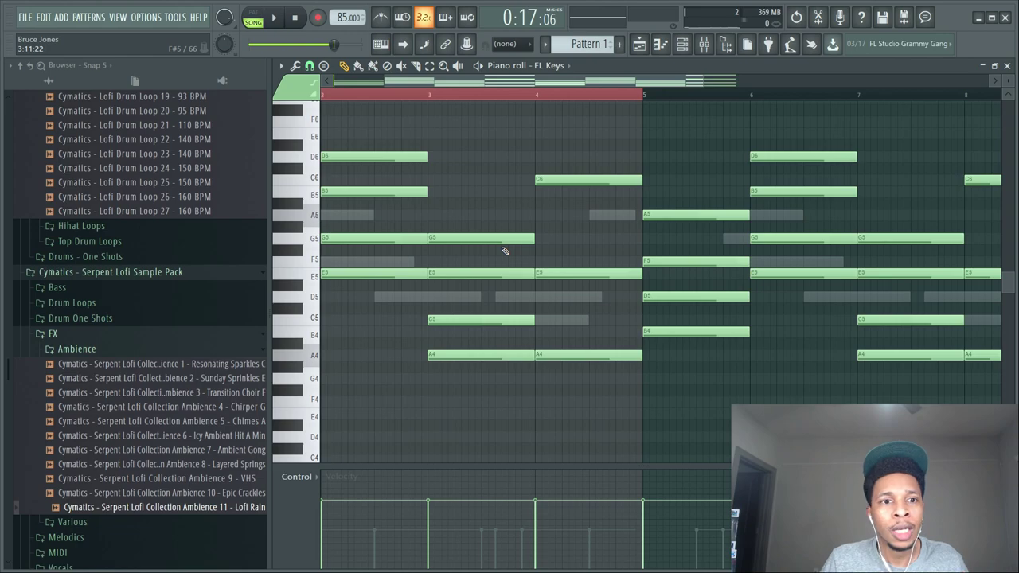
left_click(183, 394)
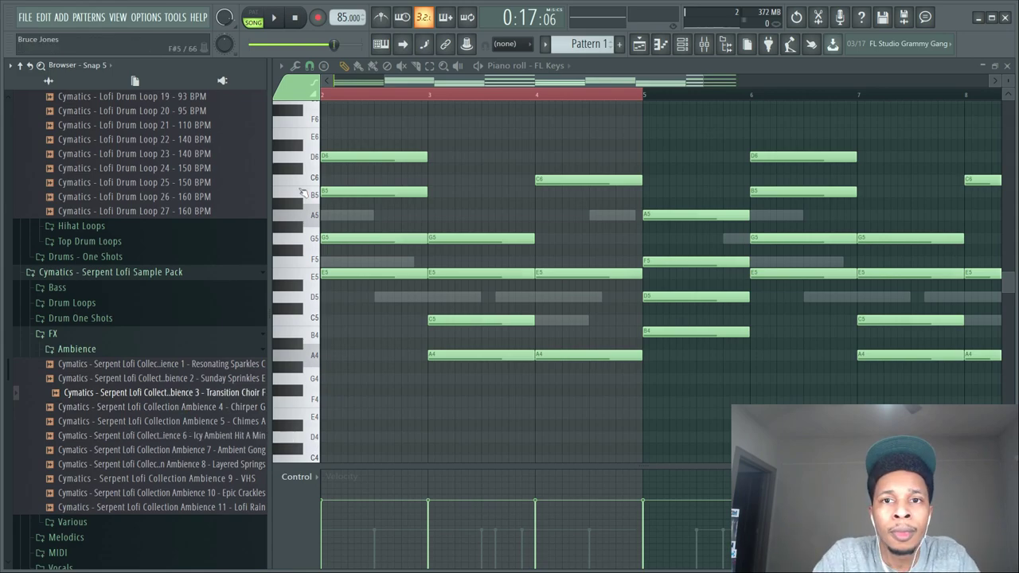
- Strum the FL Keys chords in bars 1–4 with Strumizer and accept the result
left_click_drag(382, 78, 334, 78)
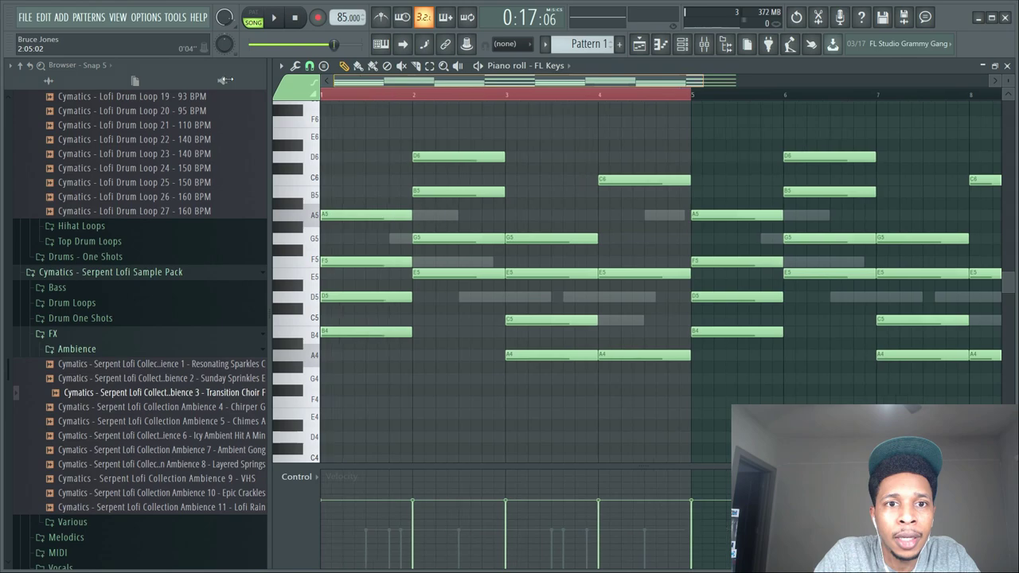
left_click_drag(327, 118, 658, 452)
key("alt+s")
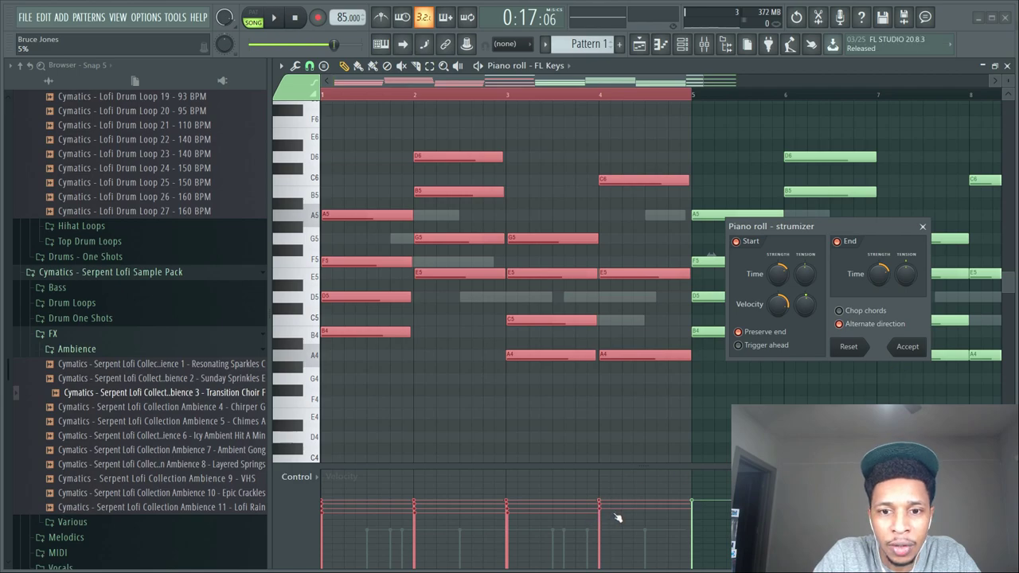
left_click(906, 347)
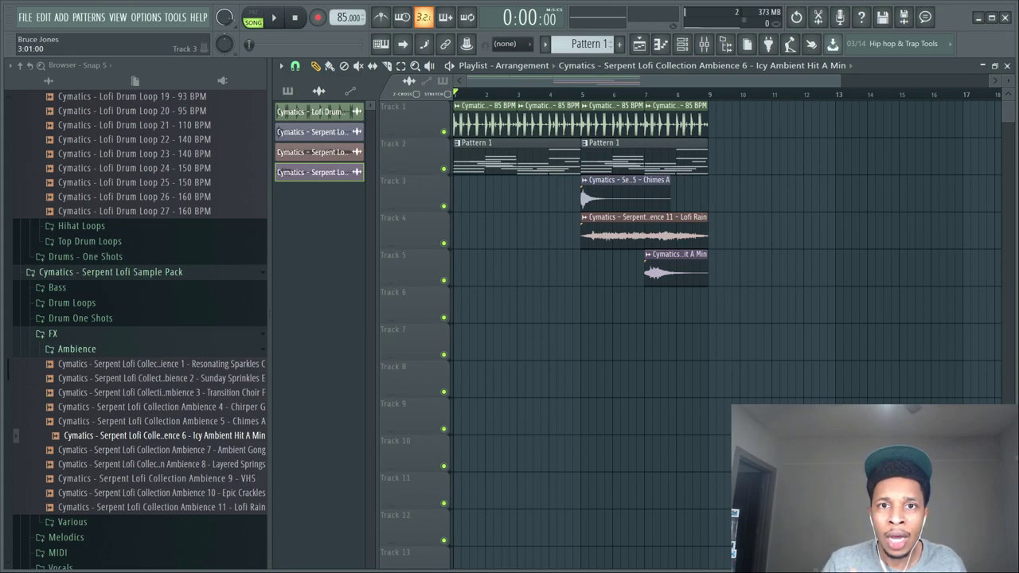
- Add a BooBass instrument channel to the Channel rack
double_click(522, 170)
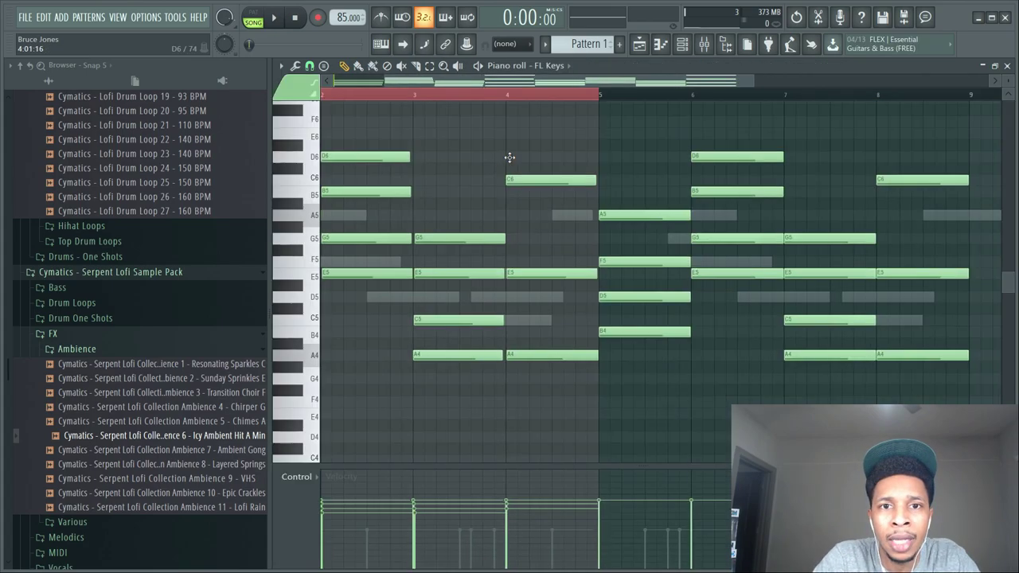
left_click_drag(382, 77, 334, 77)
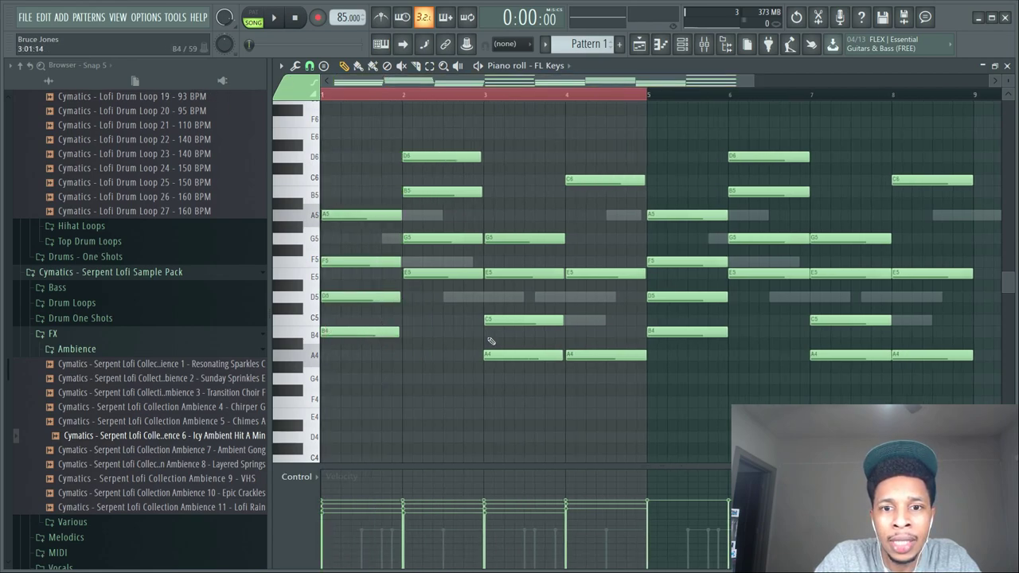
key("F6")
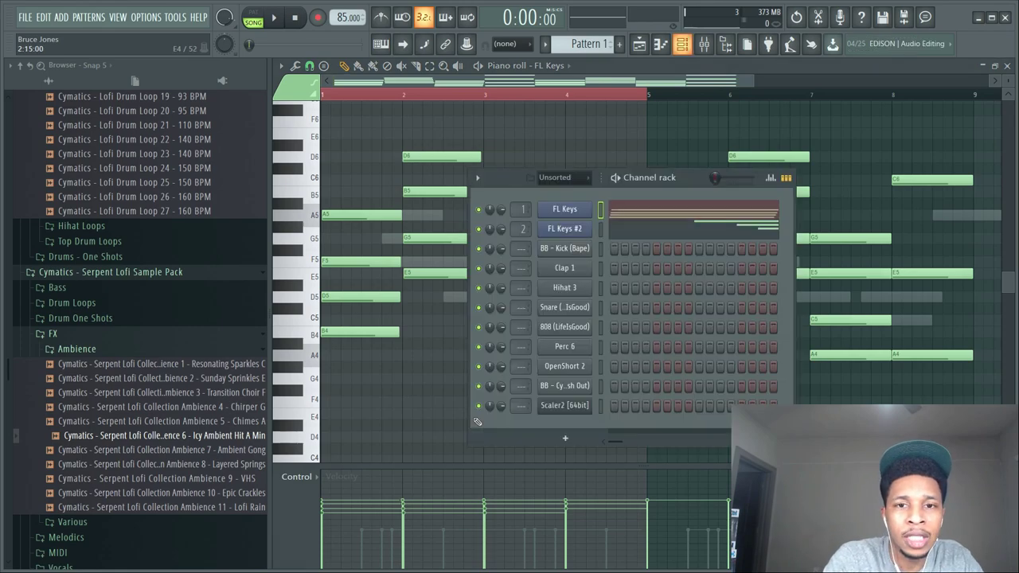
left_click(565, 438)
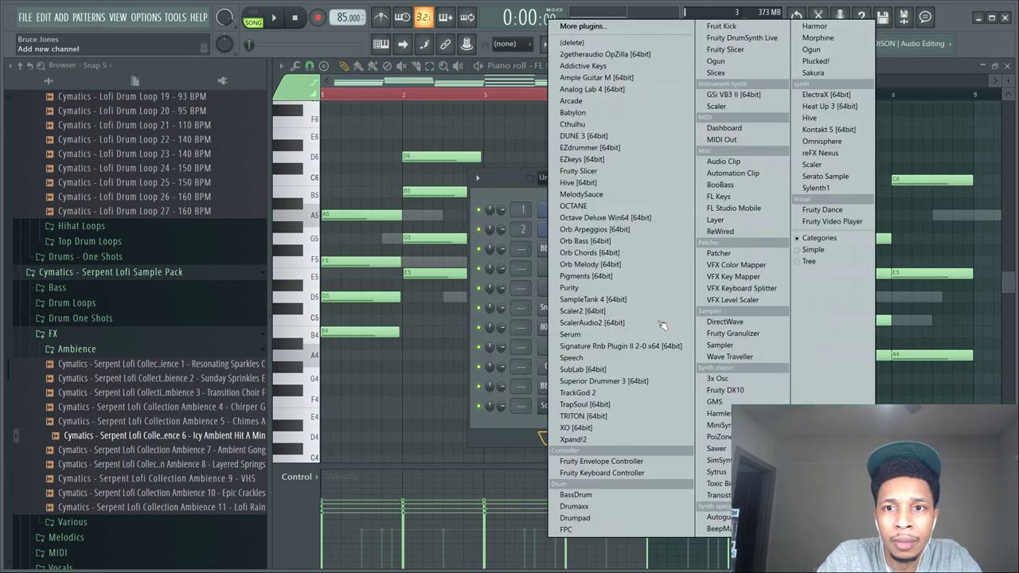
left_click(740, 186)
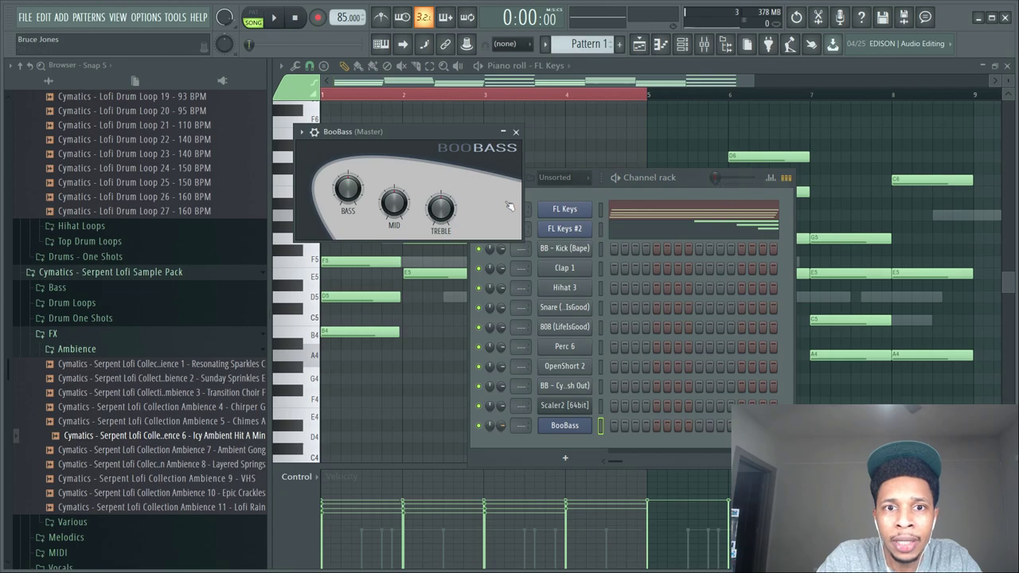
- Copy the FL Keys chord notes into BooBass and select the upper notes in its piano roll
right_click(589, 228)
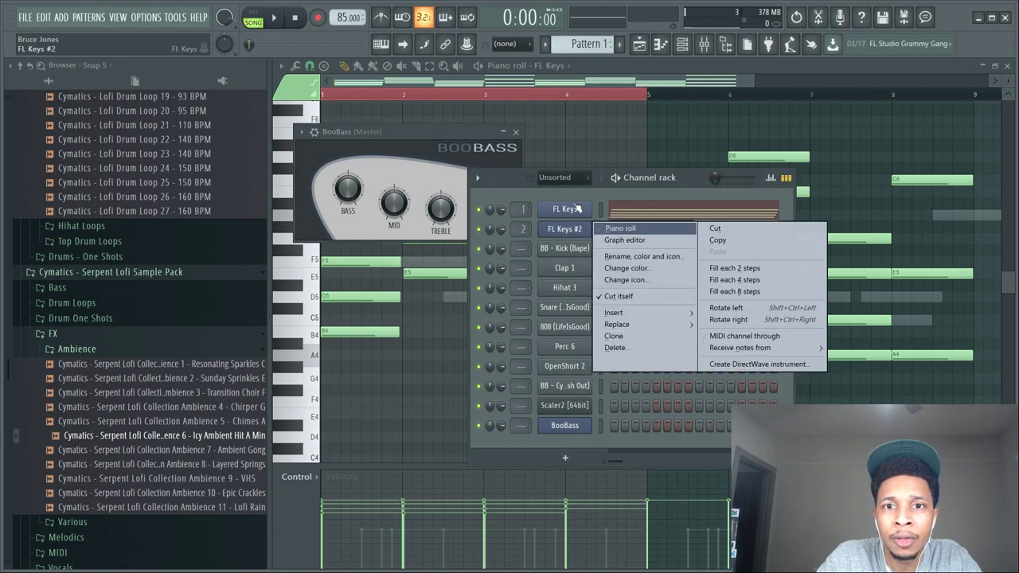
right_click(577, 208)
left_click(716, 220)
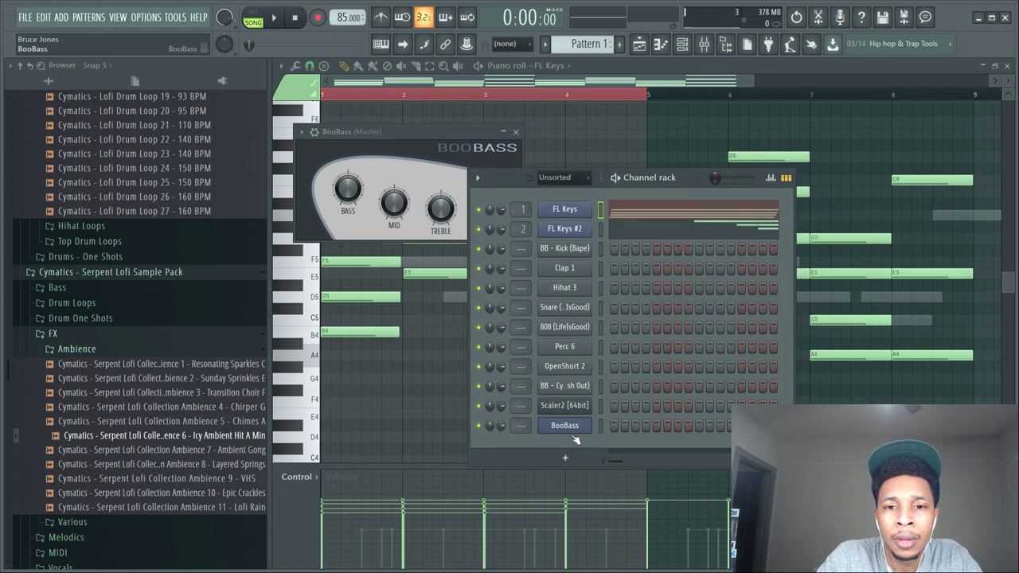
right_click(576, 428)
left_click(653, 434)
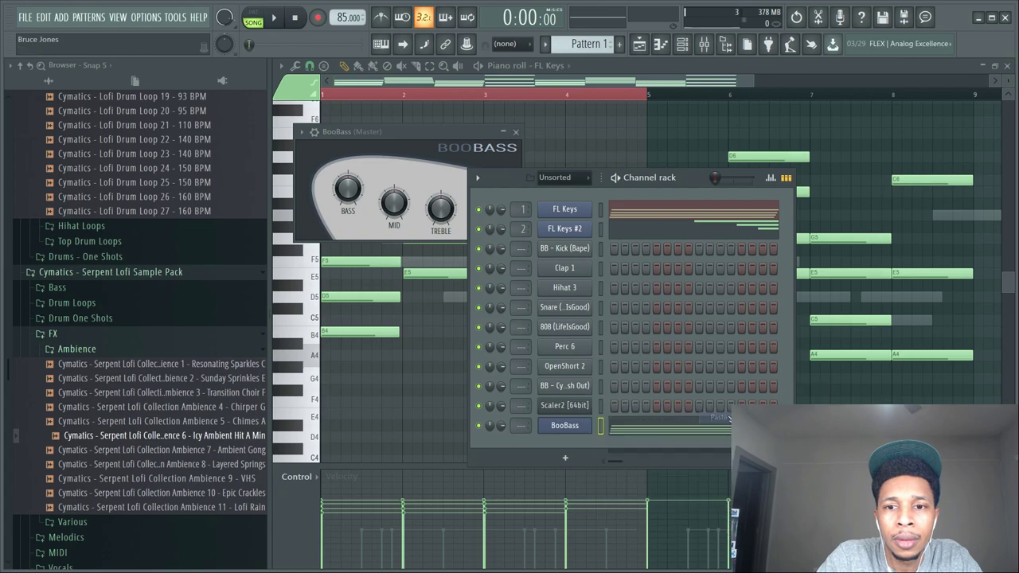
left_click(653, 432)
left_click_drag(344, 120, 945, 262)
- Delete the upper chord notes to leave a single-note BooBass line, then play it back
key("Delete")
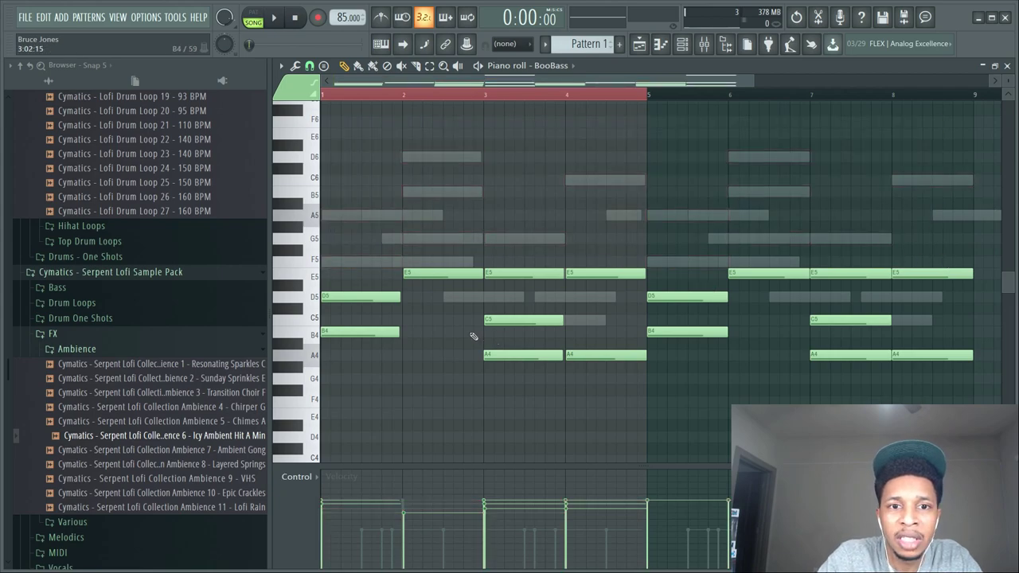
right_click(375, 298)
right_click(515, 273)
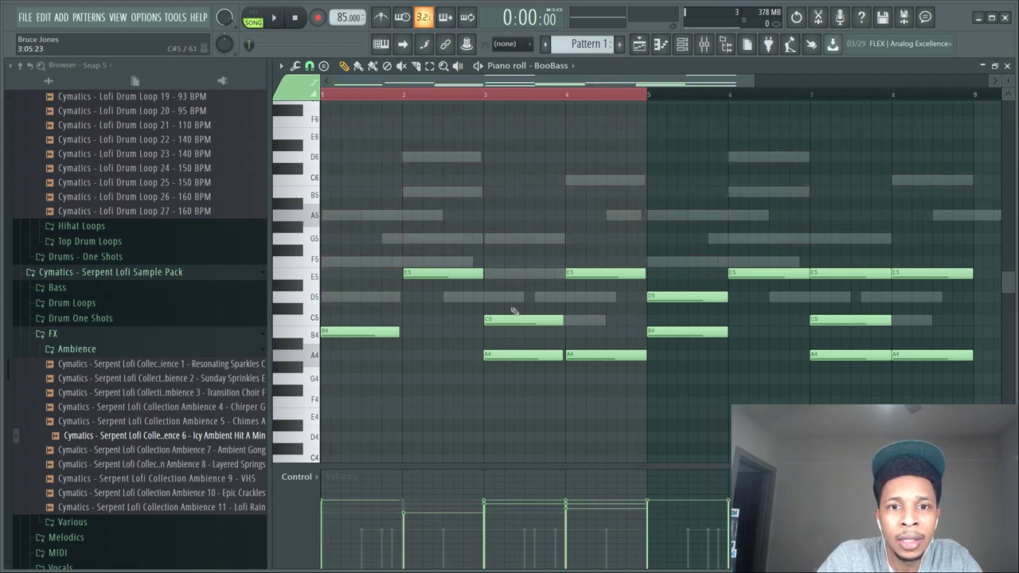
right_click(519, 320)
right_click(604, 272)
right_click(673, 296)
right_click(840, 274)
right_click(851, 321)
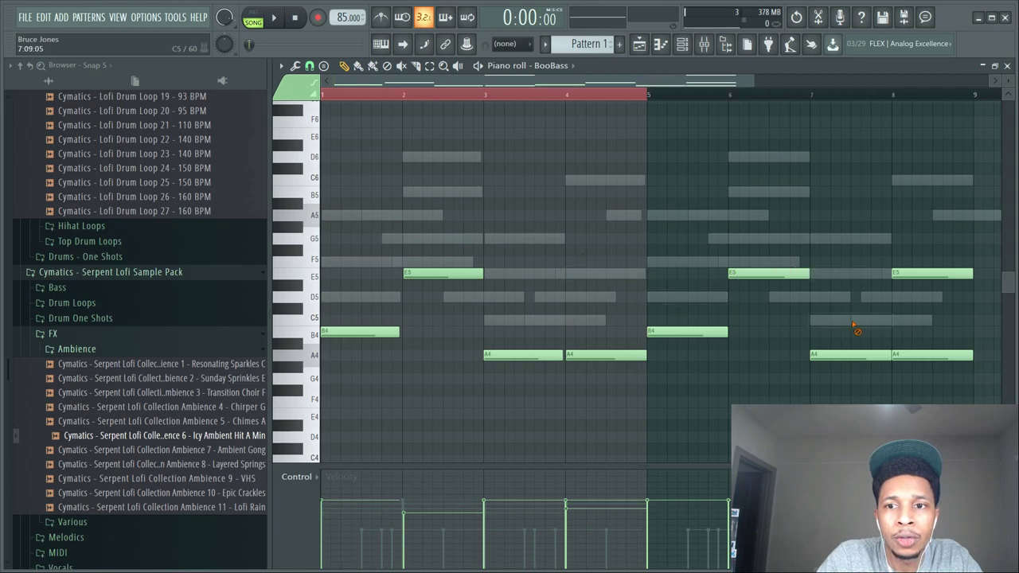
right_click(909, 269)
key("space")
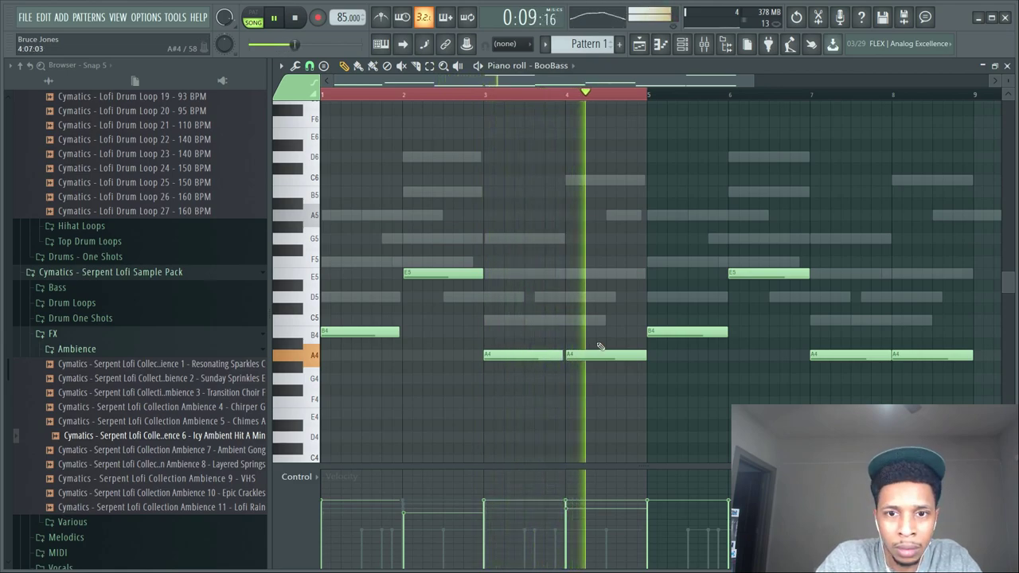
key("space")
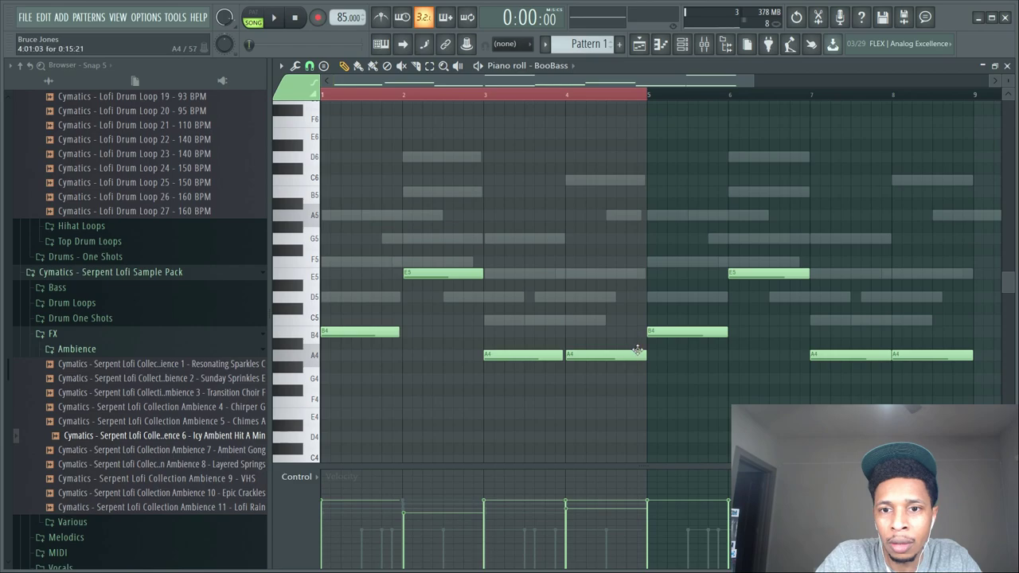
- Shorten the bar-4 A4 and add a short A4–G4 fill at the end of bar 4
left_click_drag(643, 356, 608, 367)
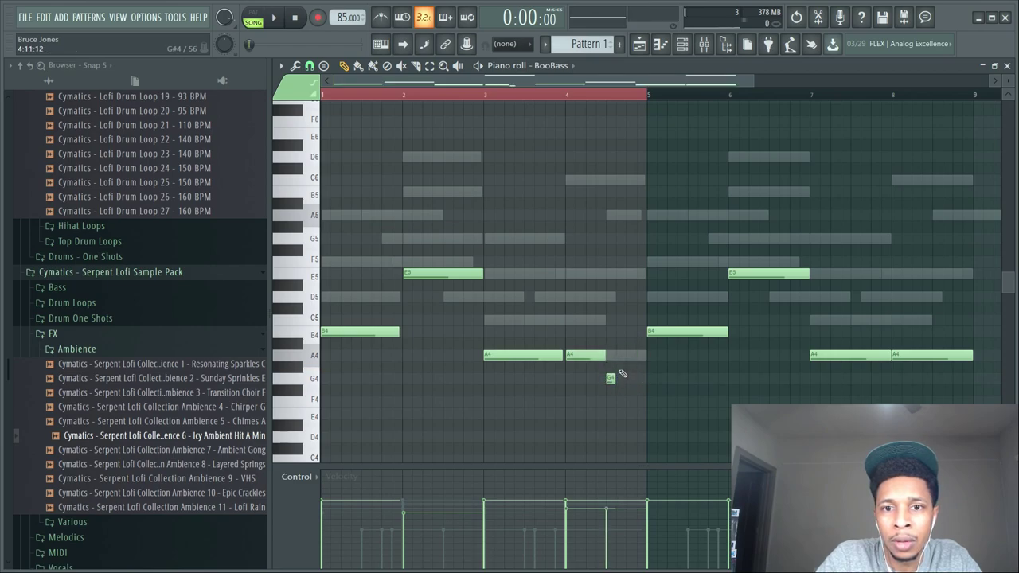
left_click(620, 355)
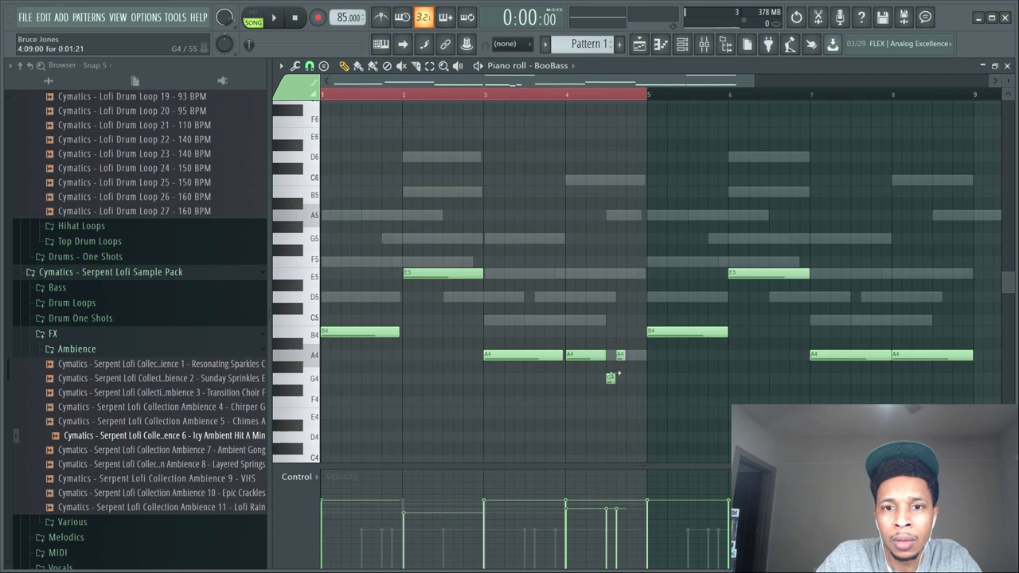
left_click(630, 331)
left_click(630, 378)
left_click_drag(631, 332, 639, 355)
key("space")
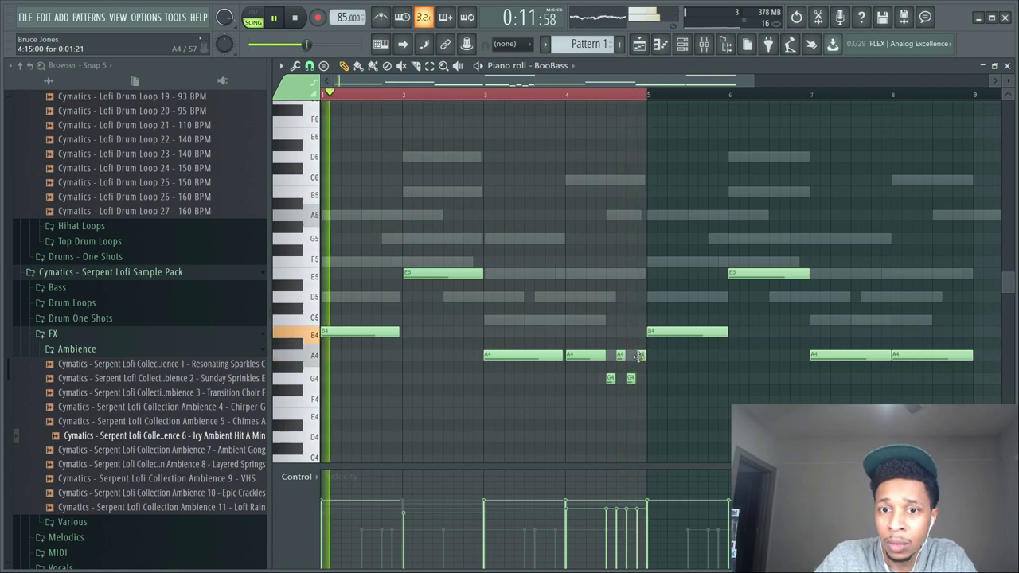
key("space")
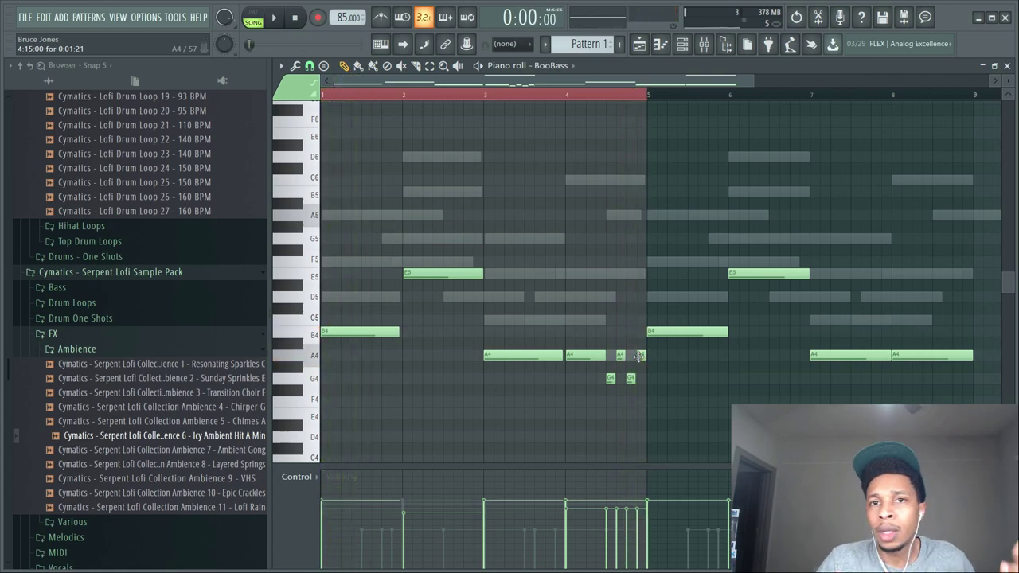
- Switch from the BooBass piano roll back to the Playlist with F5
key("F5")
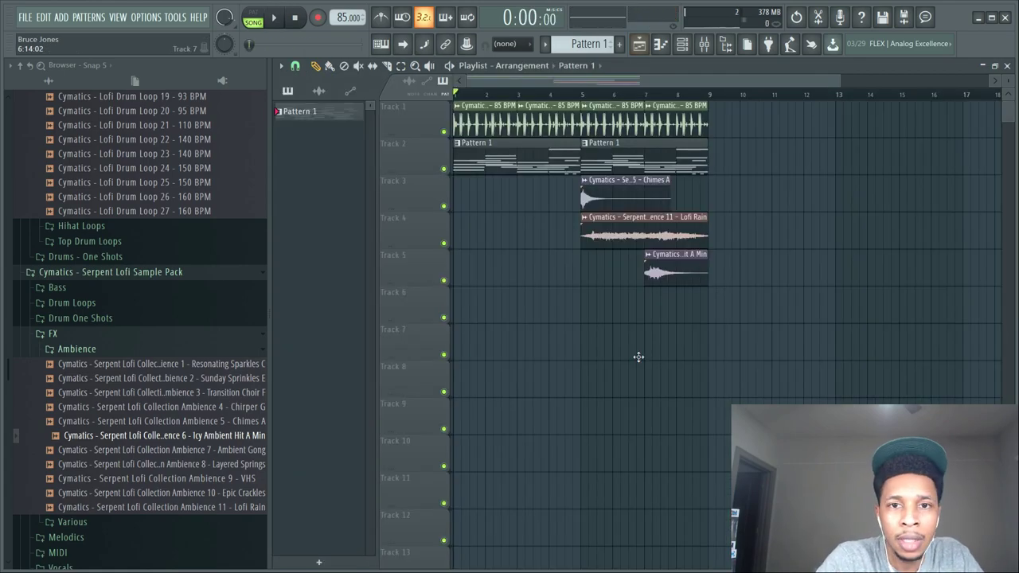